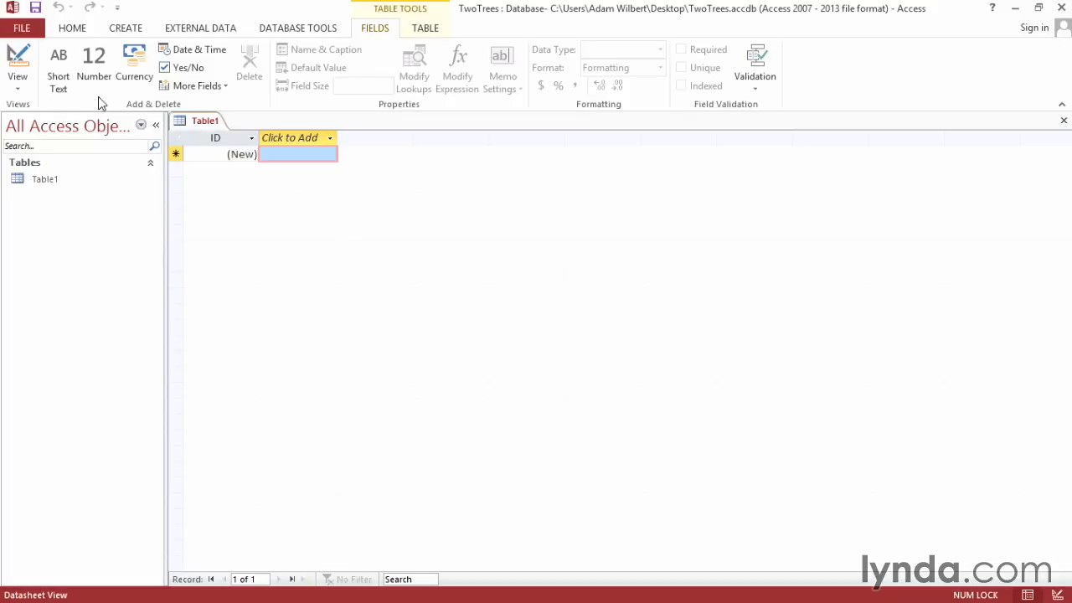
Step: Save the new table as Customers in Design view and rename its ID field to CustomerID
left_click(19, 60)
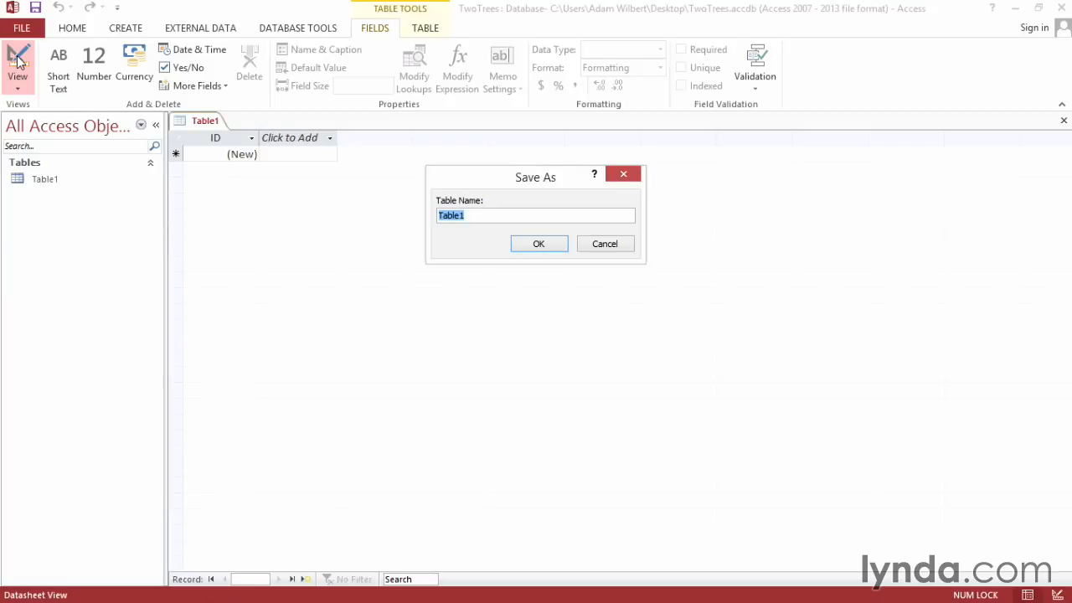
type("Customers")
left_click(517, 245)
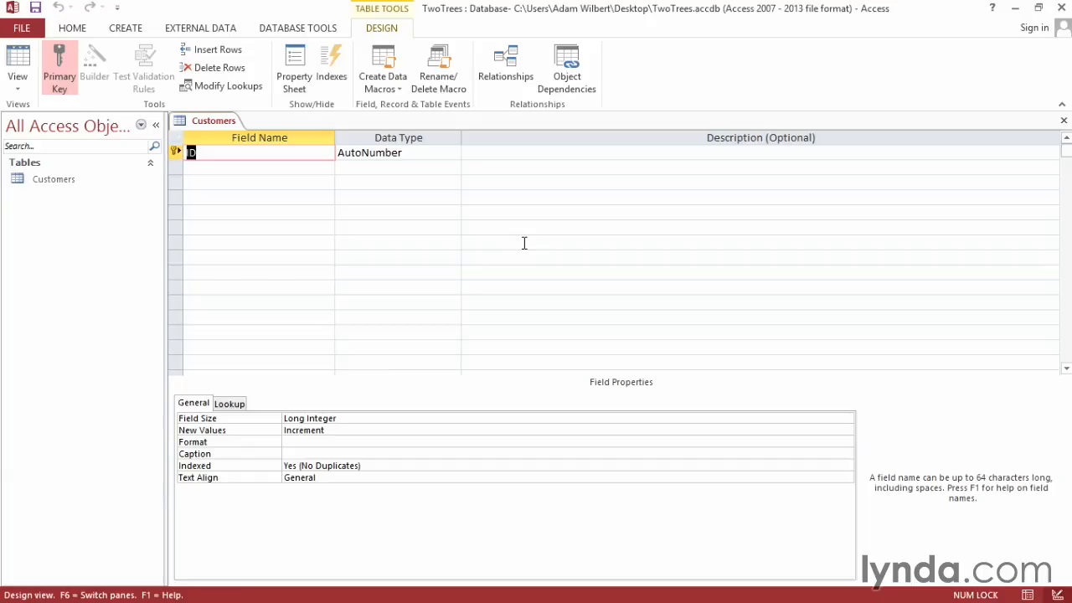
type("CustomerID")
Step: Add a FirstName field with the Short Text data type and a field size of 50
left_click(207, 168)
type("FirstName")
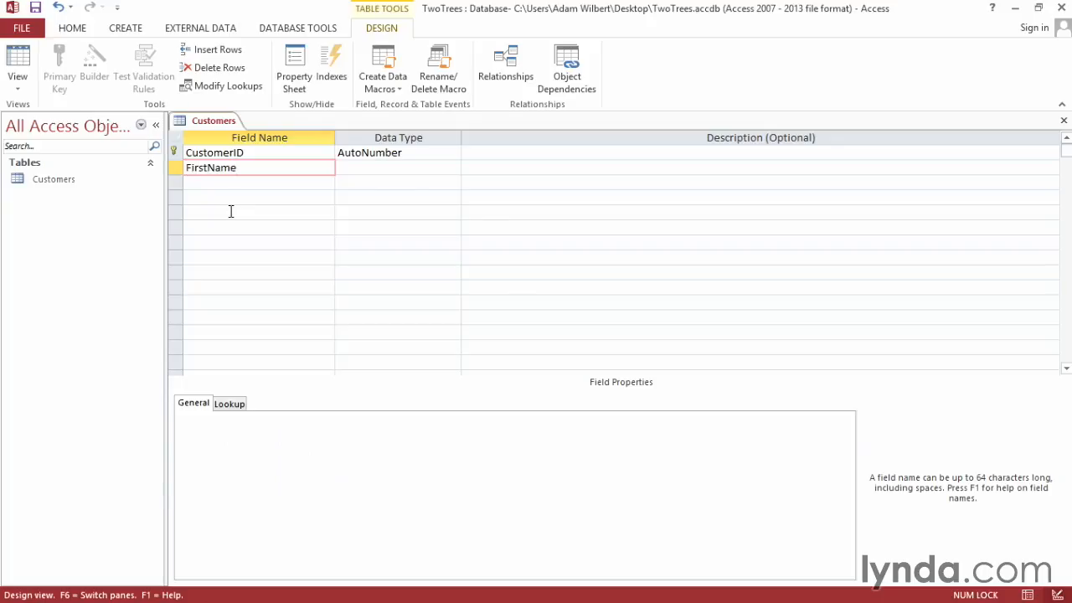
left_click(453, 168)
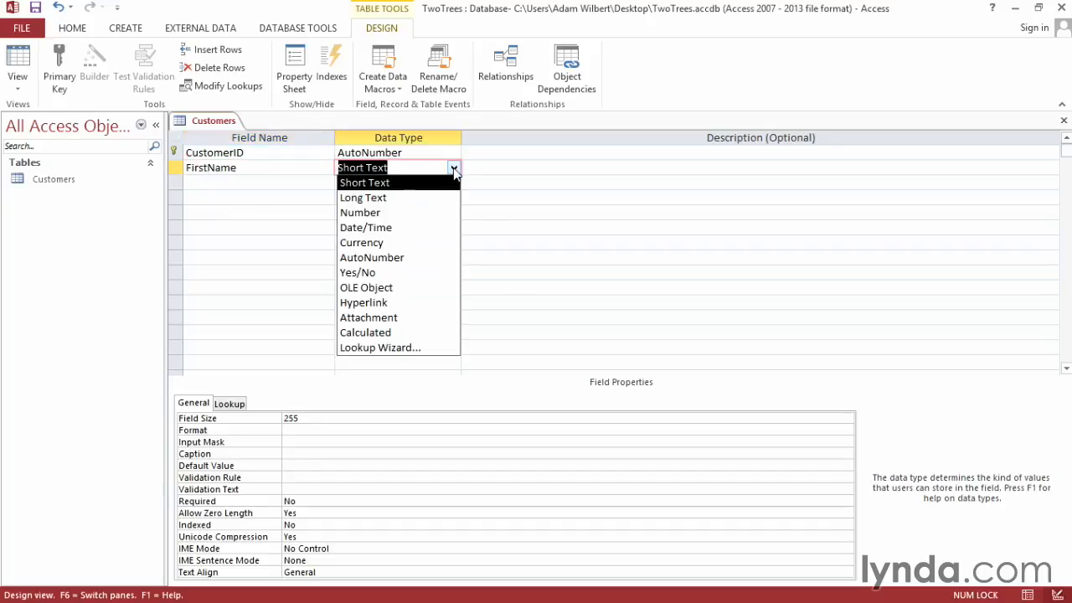
left_click(426, 183)
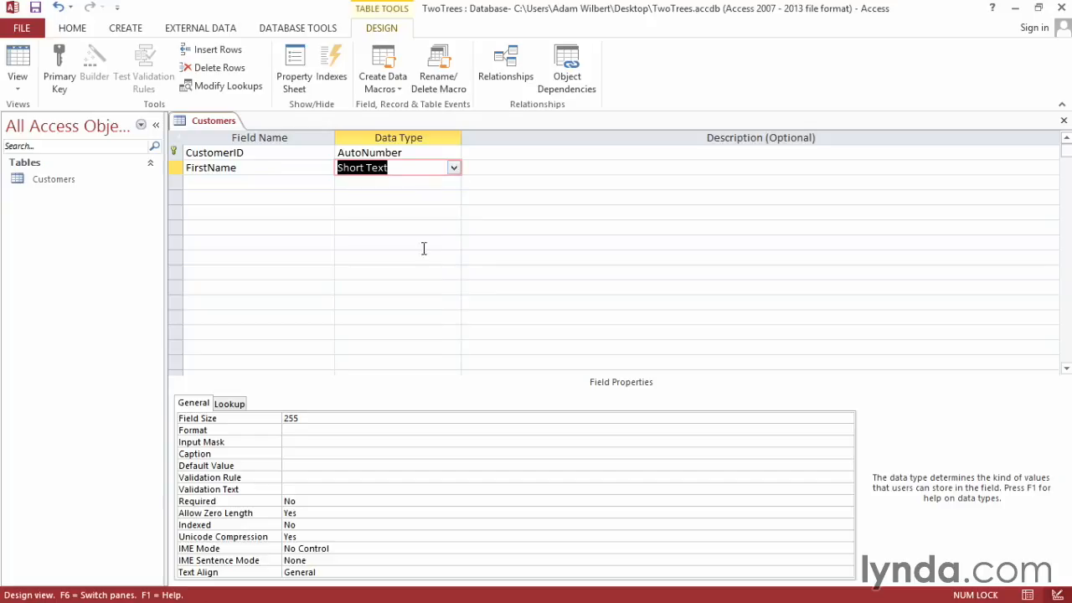
left_click_drag(311, 417, 273, 422)
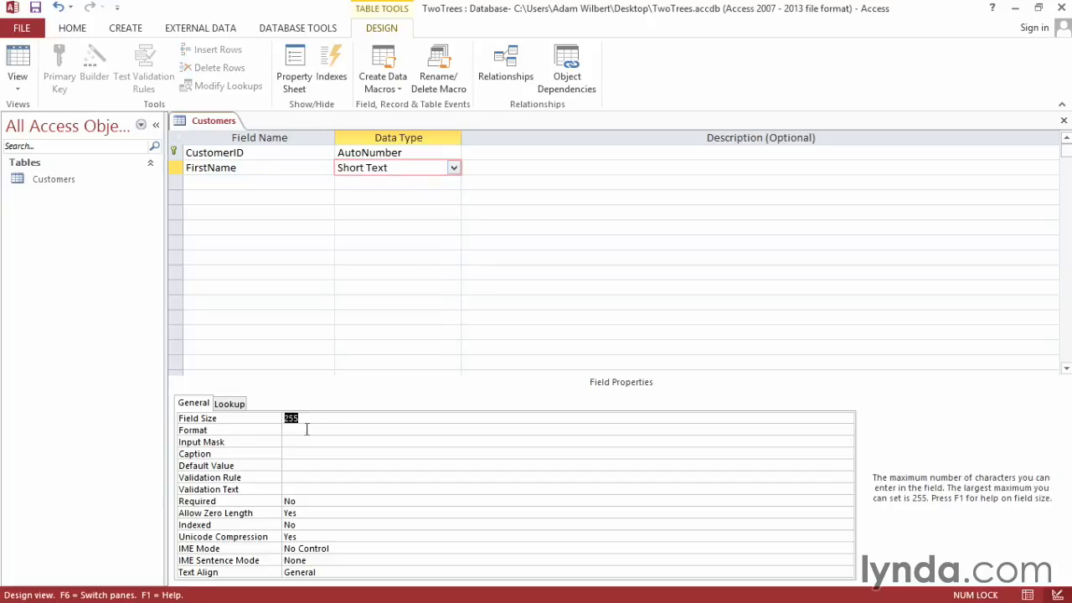
type("50")
Step: Add a LastName field with the Short Text data type and a field size of 50
left_click(328, 190)
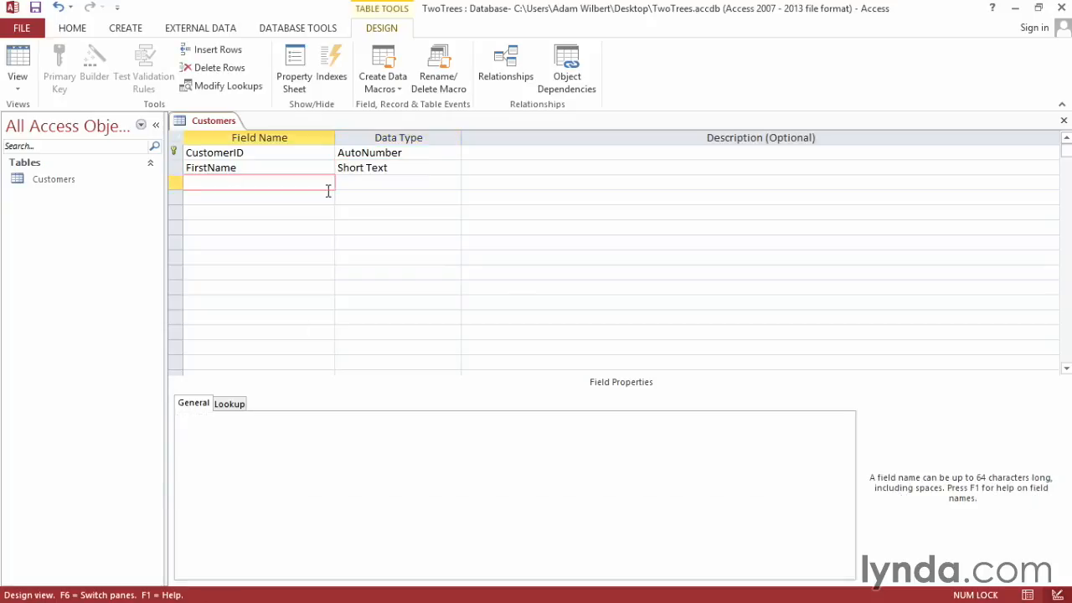
type("LastName")
left_click(451, 183)
left_click(428, 198)
left_click_drag(312, 419, 277, 395)
type("50")
Step: Add a BillingAddress field as Short Text with a field size of 100
left_click(231, 199)
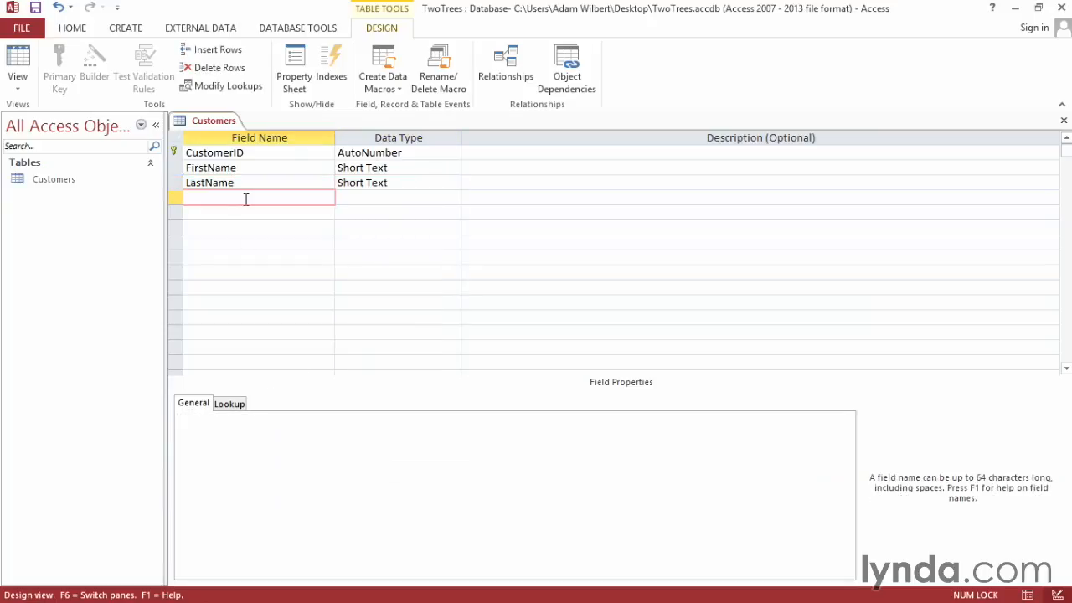
type("BillingAddress")
key("Tab")
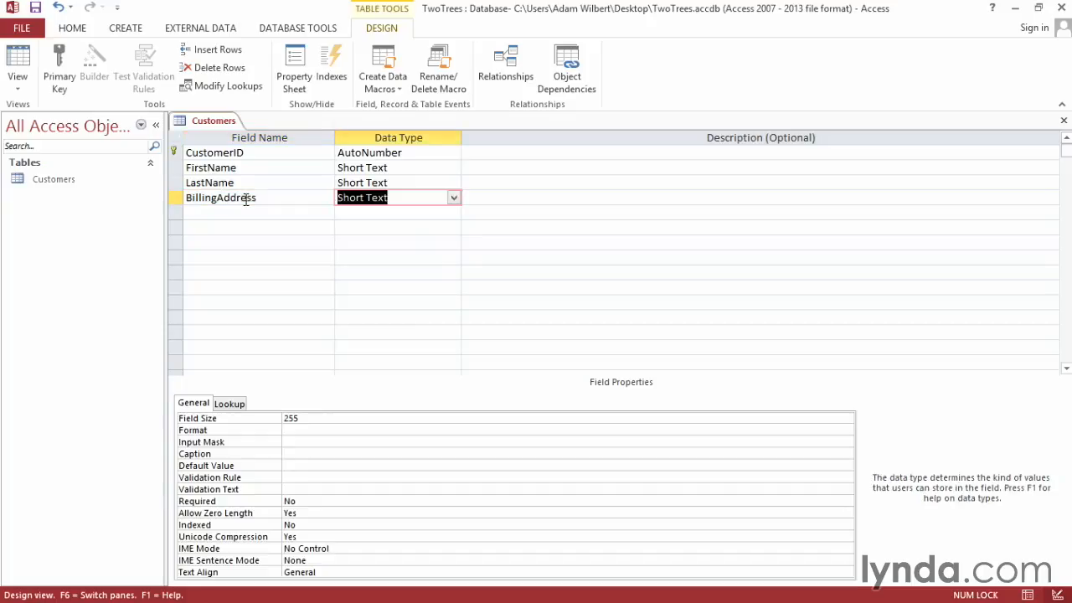
left_click(307, 417)
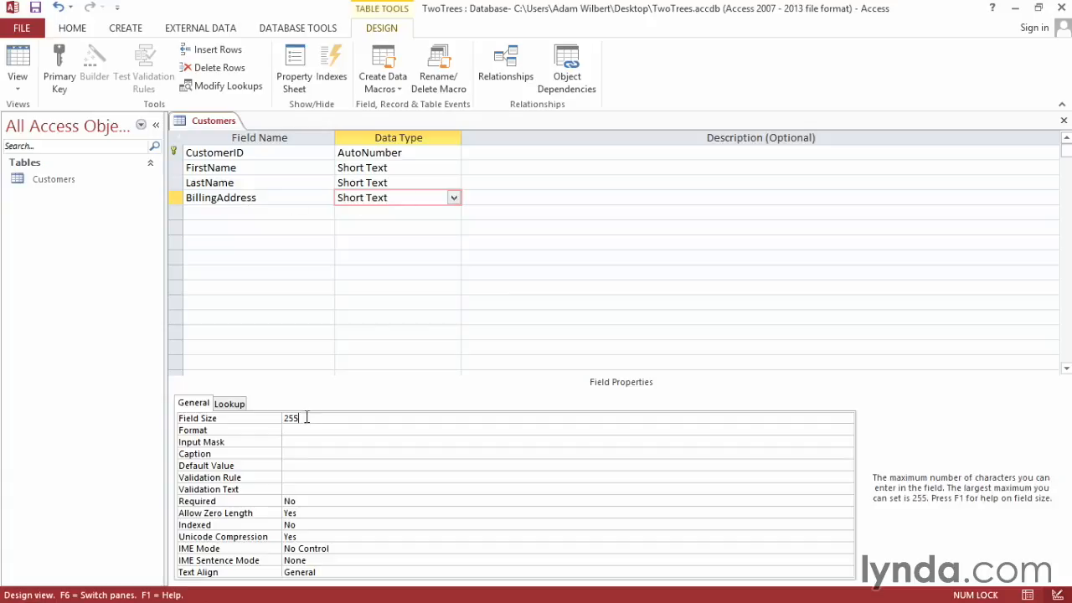
double_click(307, 417)
type("100")
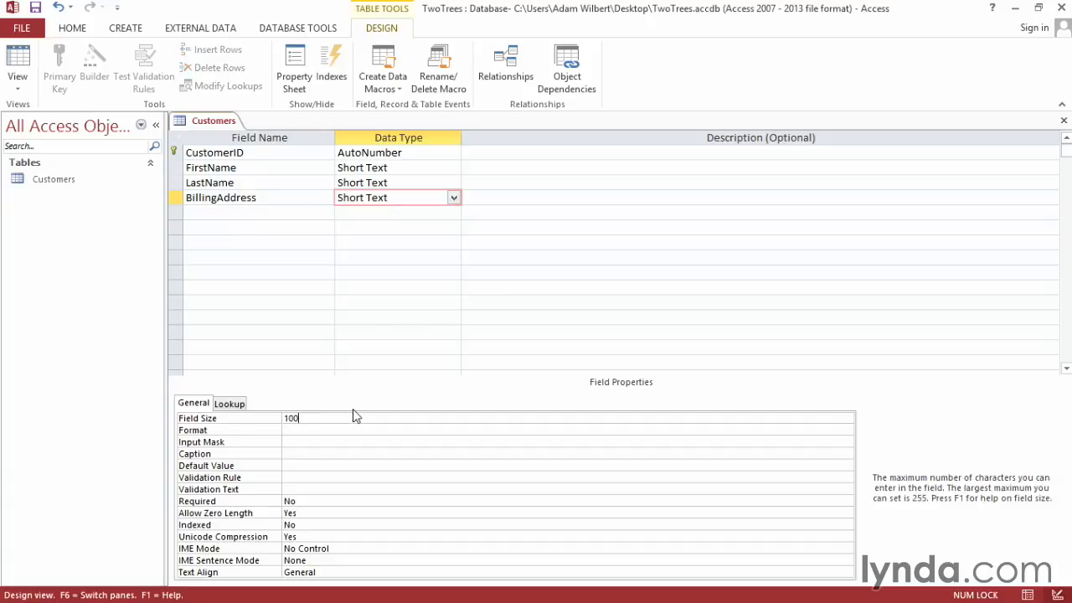
Step: Add a BillingCity field as Short Text with a field size of 50
left_click(227, 213)
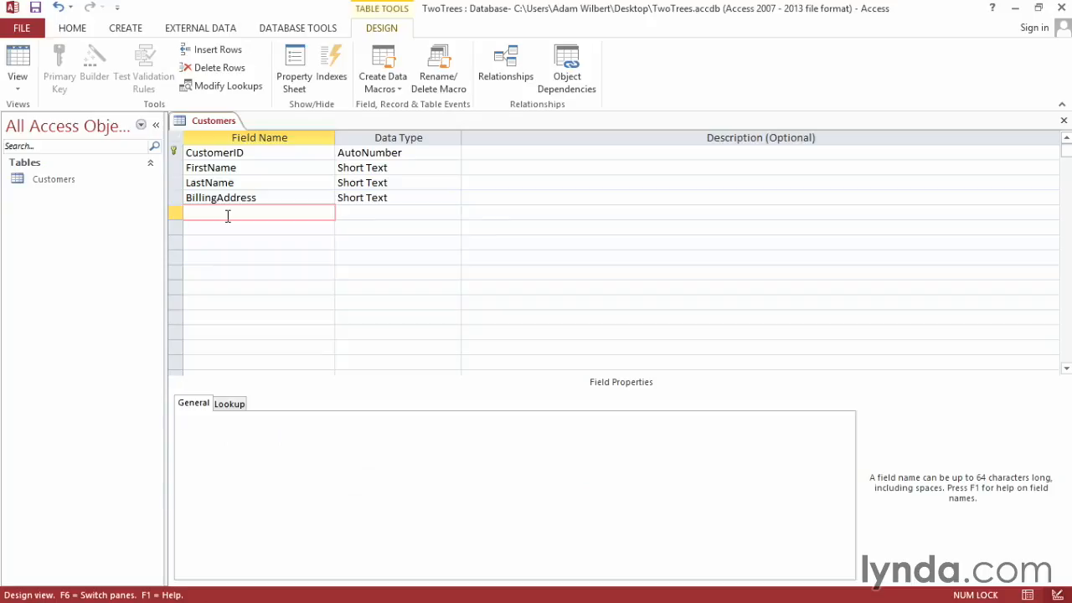
type("BillingCity")
key("Tab")
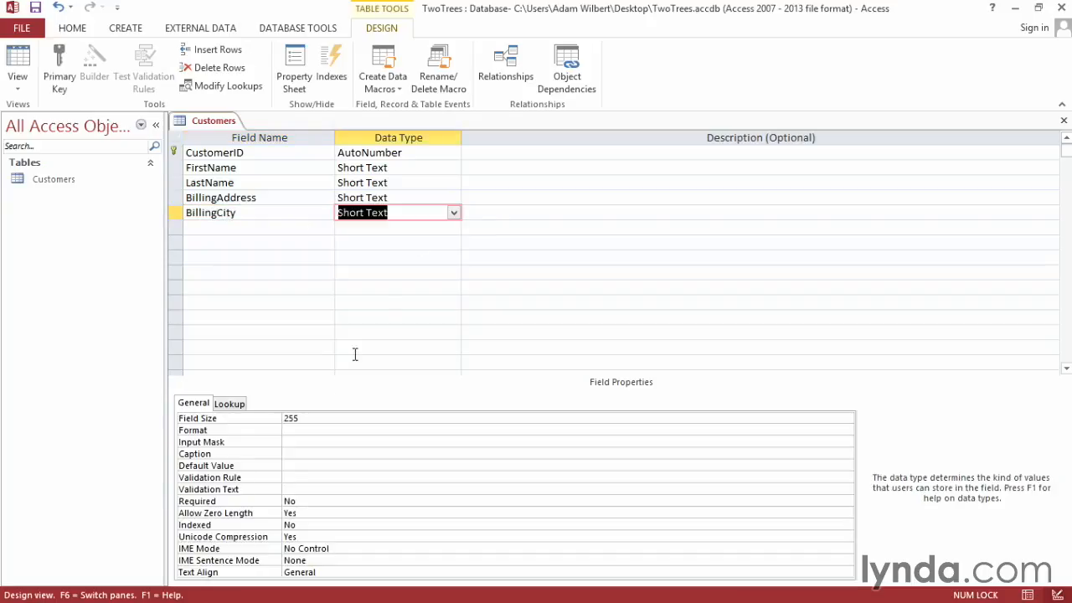
double_click(313, 416)
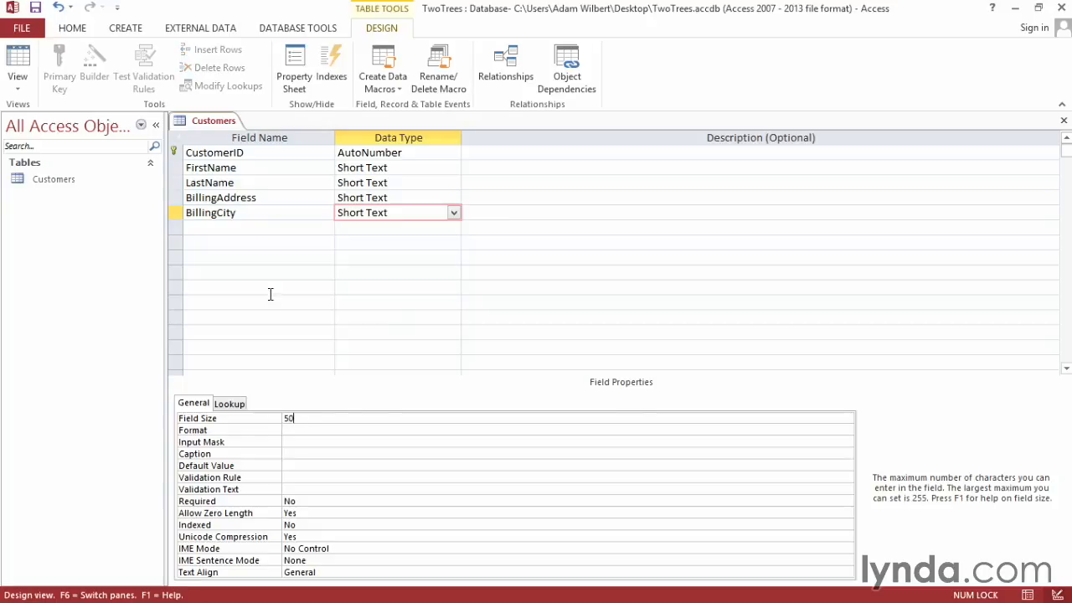
Step: Add a BillingState field as Short Text with a field size of 2
left_click(229, 228)
type("BillingState")
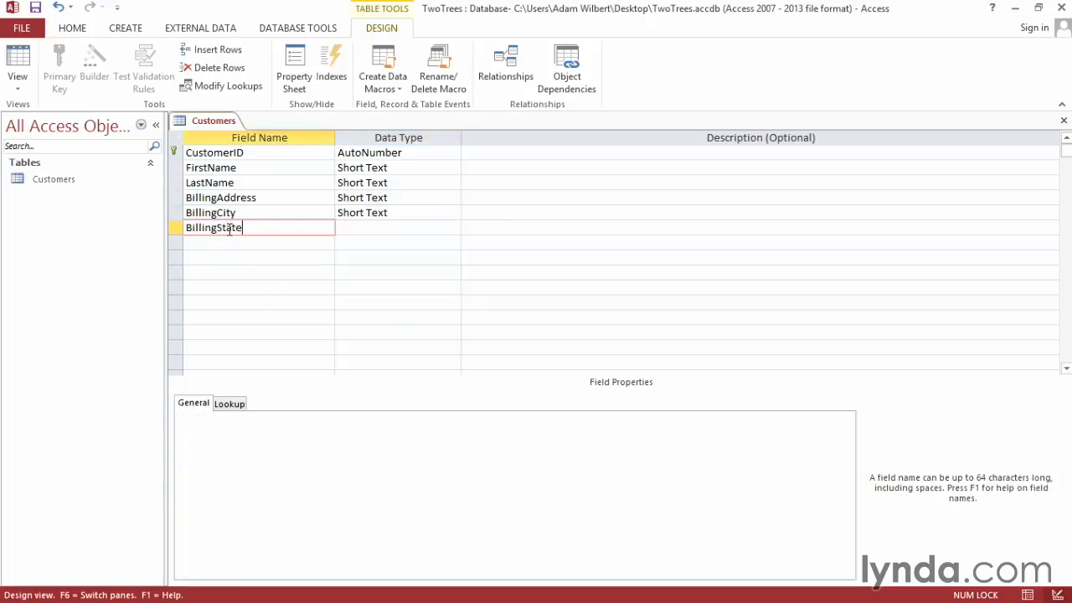
key("Tab")
double_click(305, 419)
type("2")
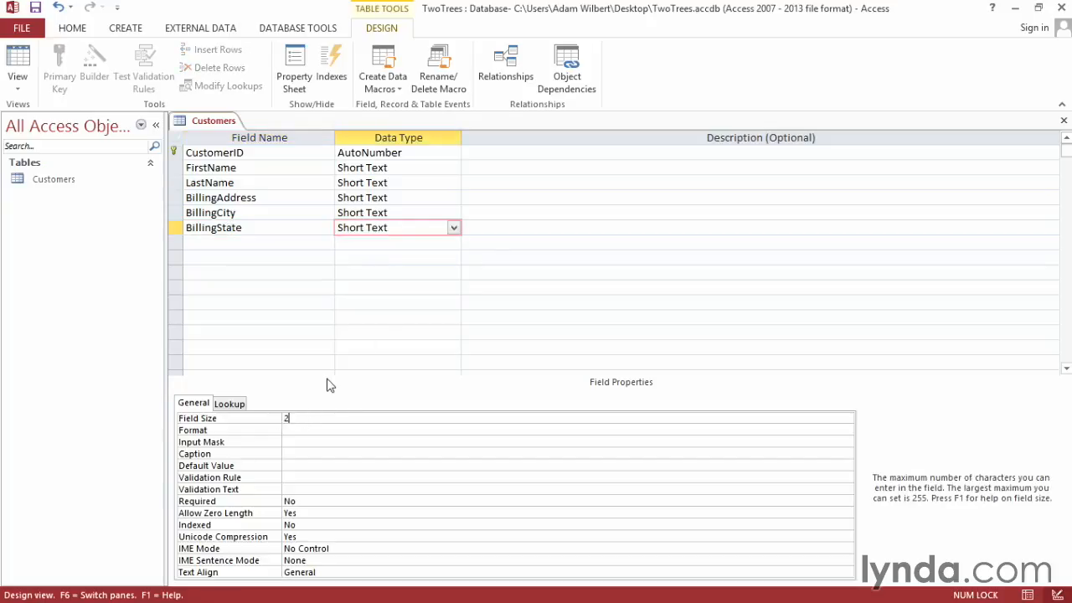
Step: Add a BillingZip field with the Short Text data type and a field size of 5
left_click(206, 242)
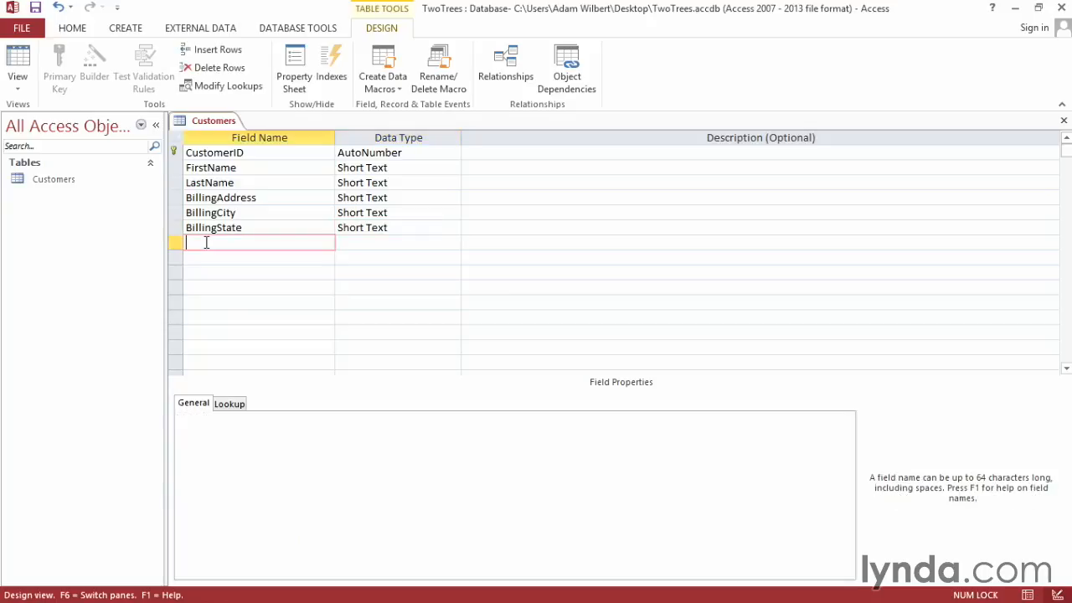
type("BillingZip")
left_click(454, 242)
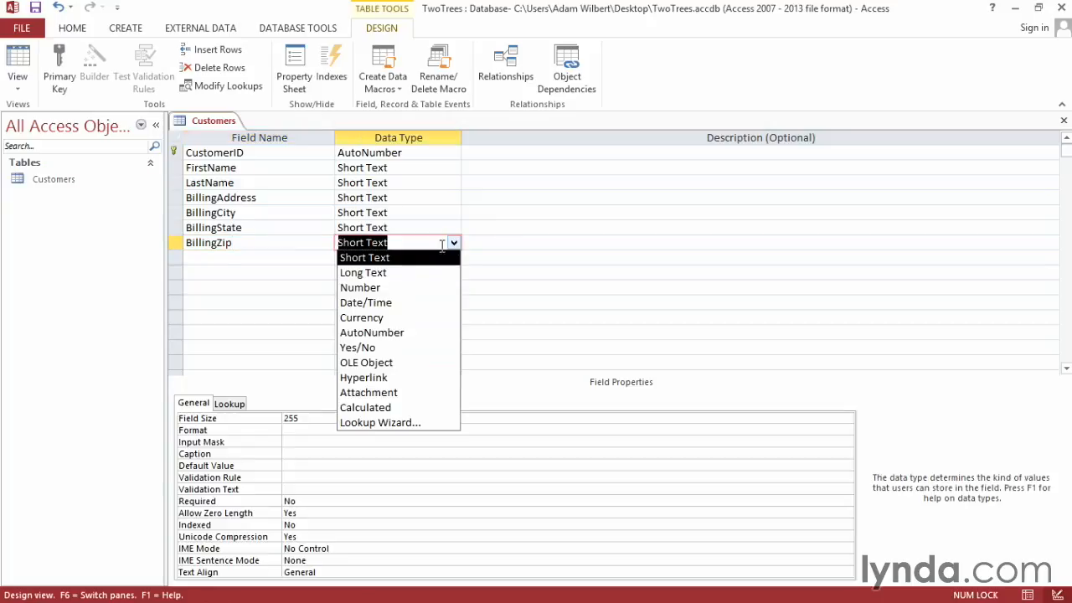
left_click(416, 257)
left_click(307, 419)
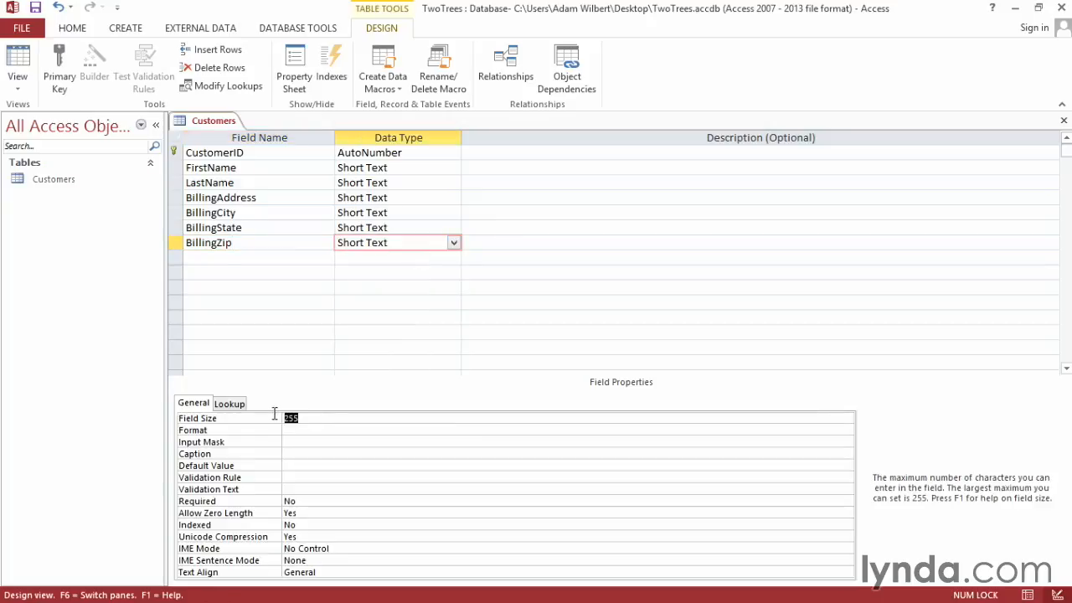
double_click(293, 417)
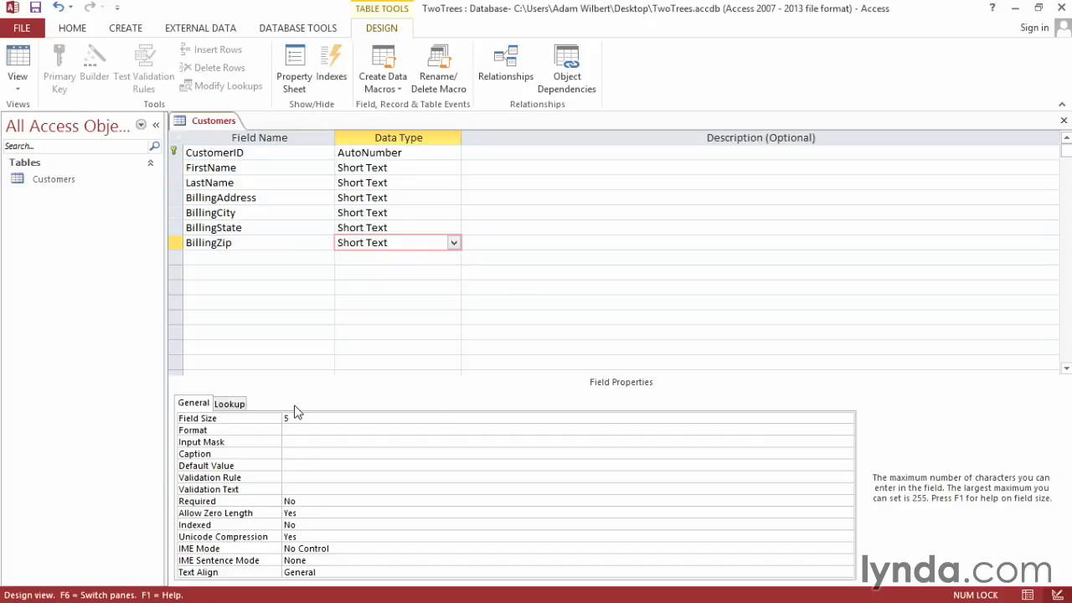
Step: Save and close the Customers table, and create a second table in Design view
left_click(35, 11)
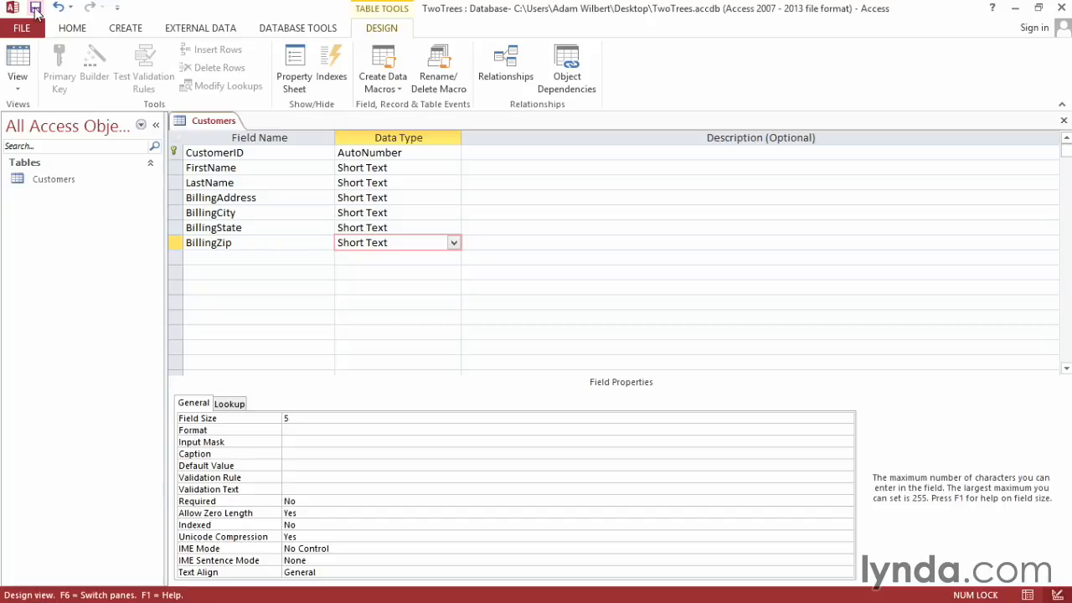
left_click(1063, 120)
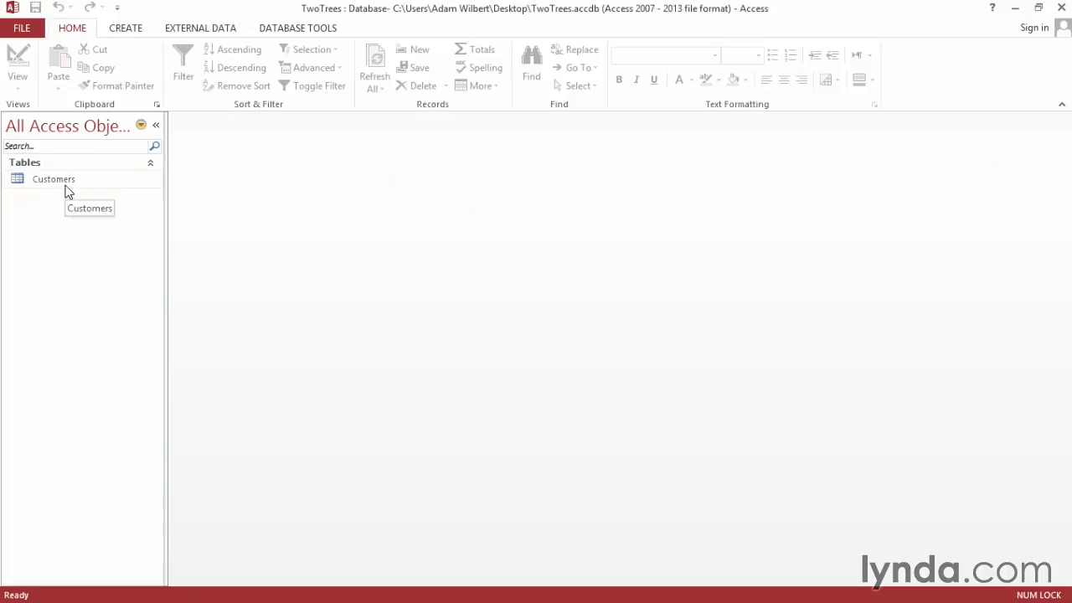
left_click(132, 29)
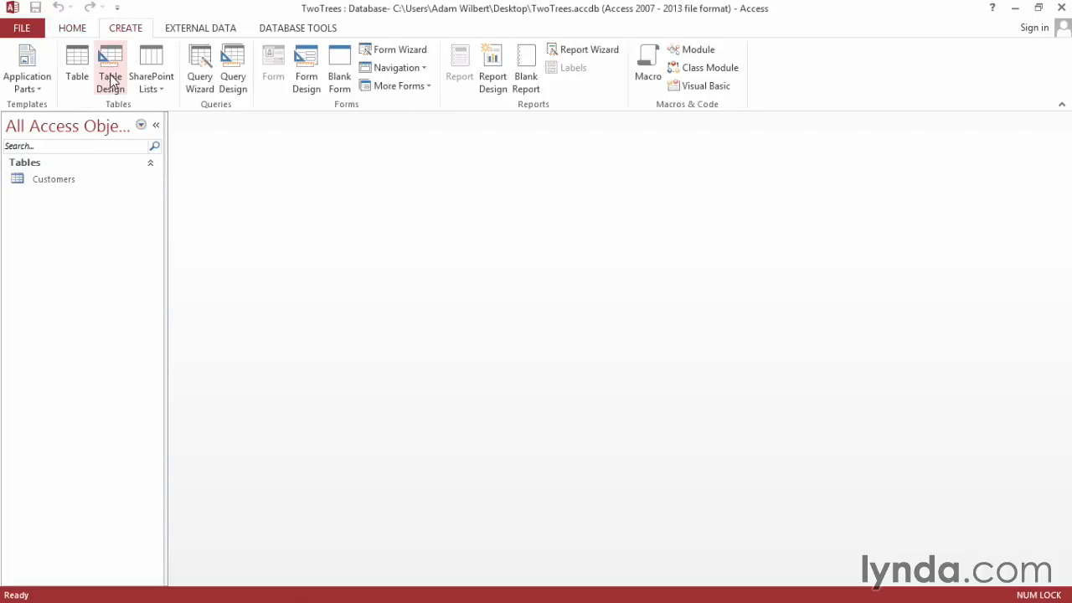
left_click(111, 80)
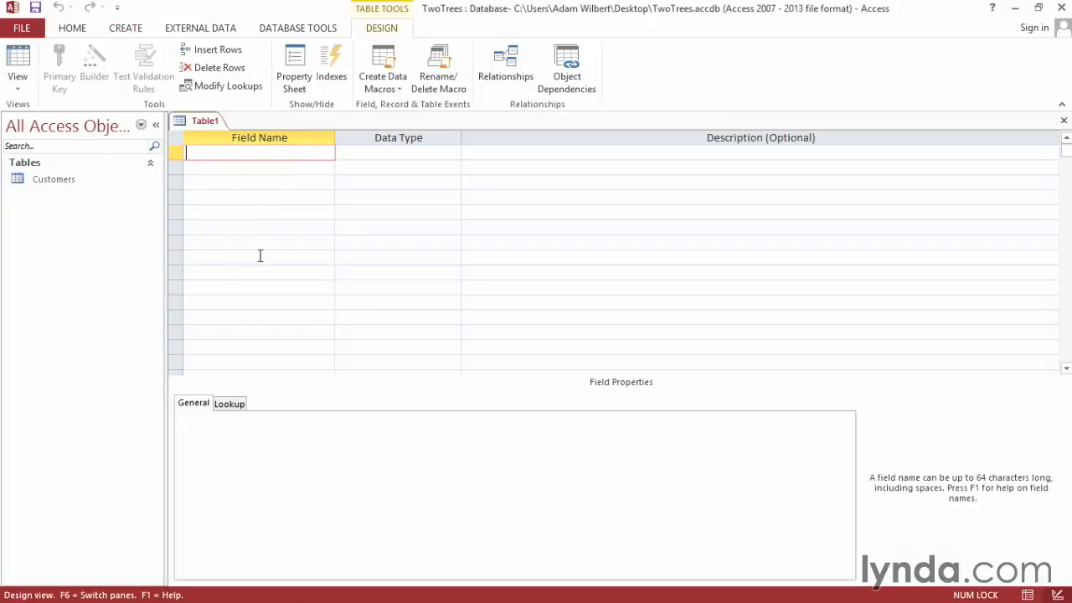
Step: Add an InvoiceID field with the AutoNumber data type and make it the new table's primary key
type("InvoiceID")
left_click(441, 152)
left_click(453, 153)
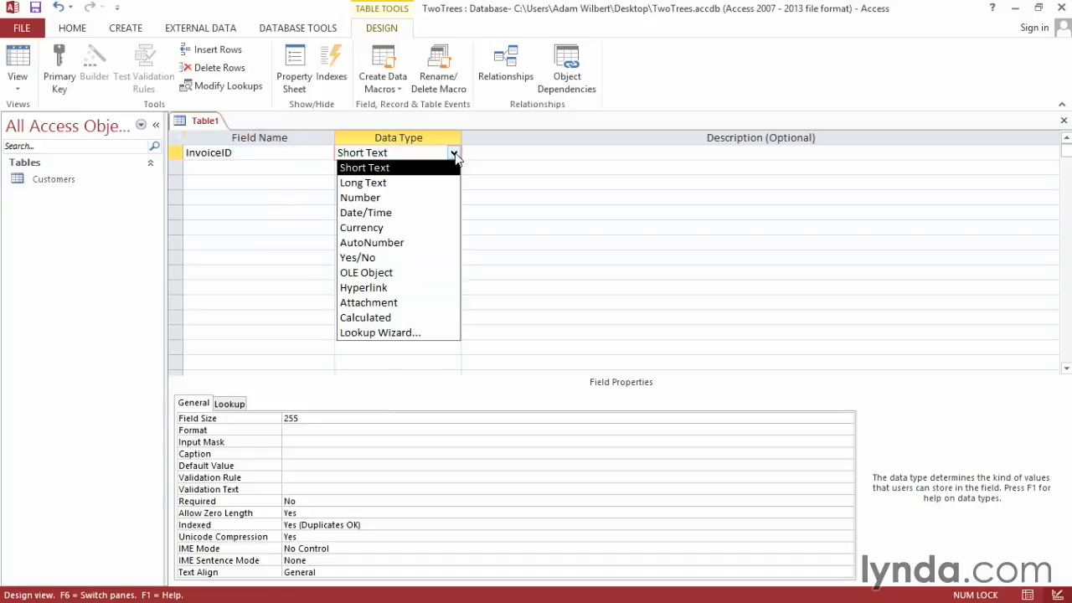
left_click(416, 243)
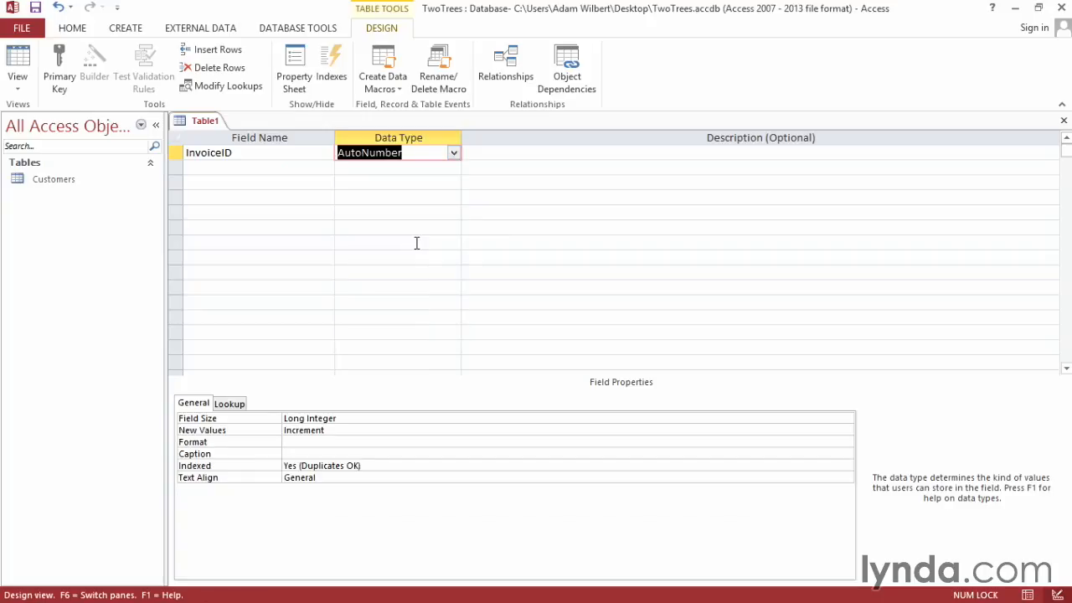
left_click(59, 74)
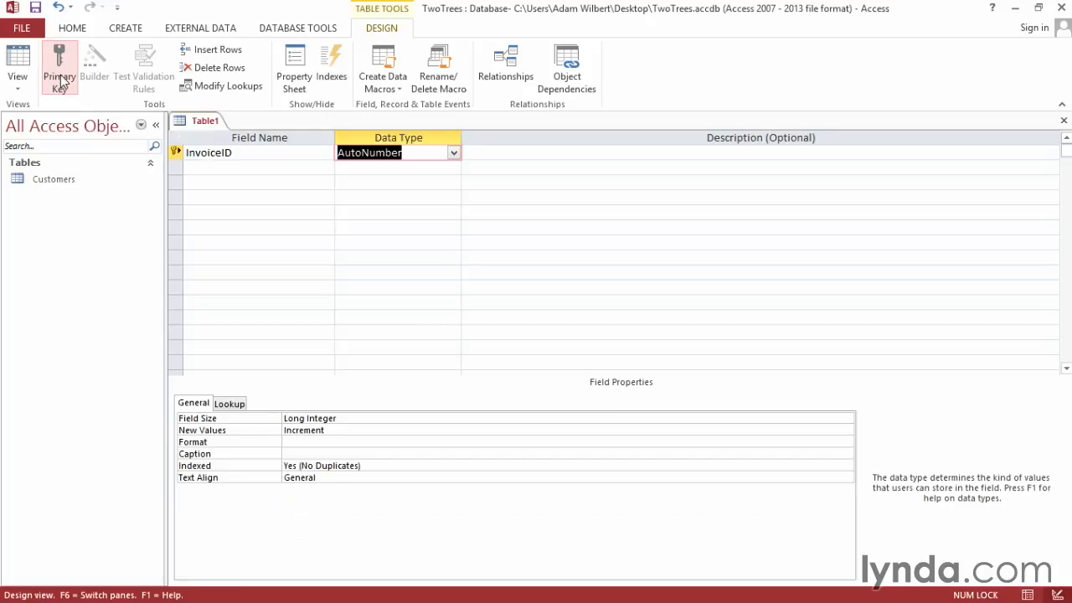
Step: Add an InvoiceDate field with the Date/Time data type below InvoiceID
left_click(230, 166)
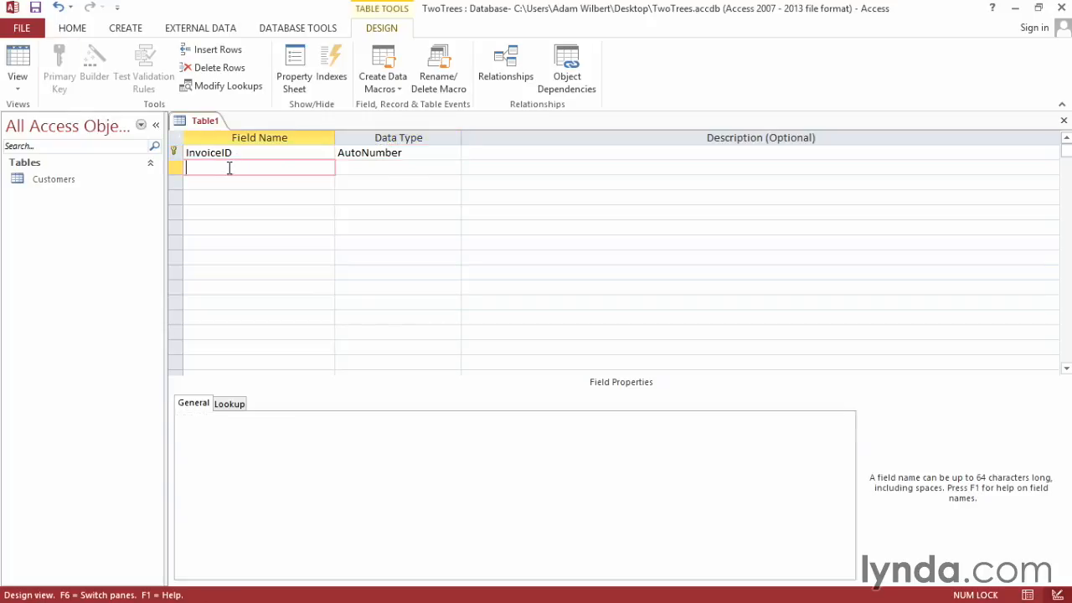
type("InvoiceDate")
left_click(415, 168)
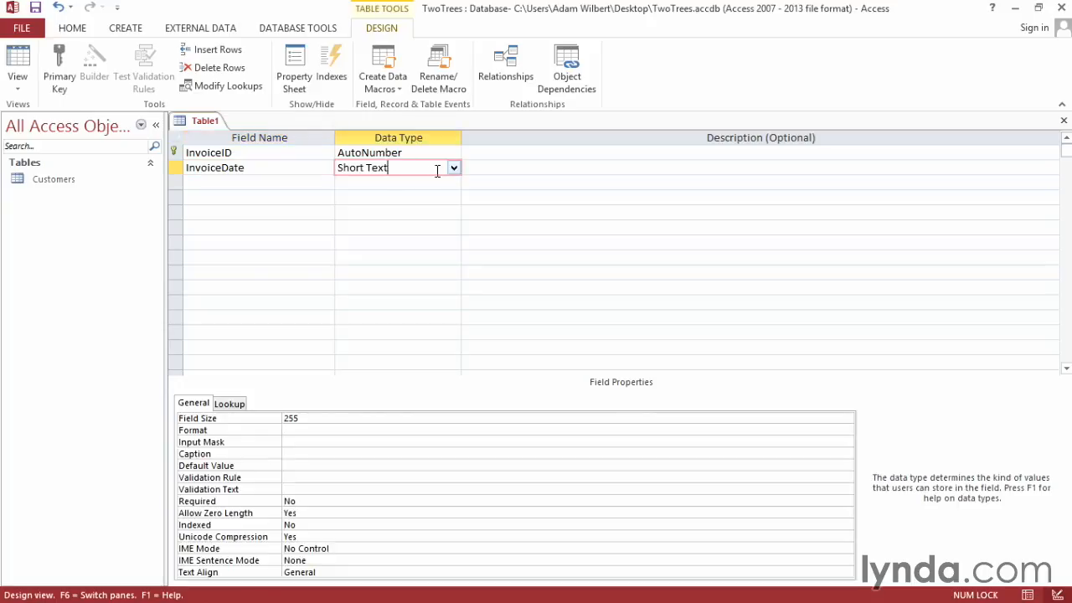
left_click(453, 168)
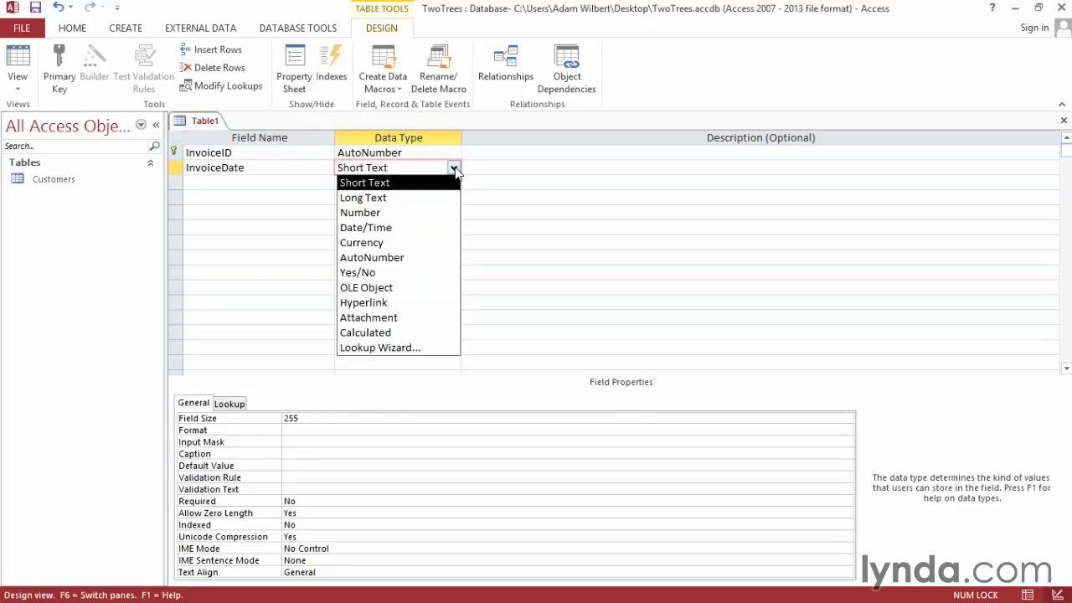
left_click(414, 227)
Step: Add a CustomerID field below InvoiceDate with the Number data type and make it required
left_click(222, 185)
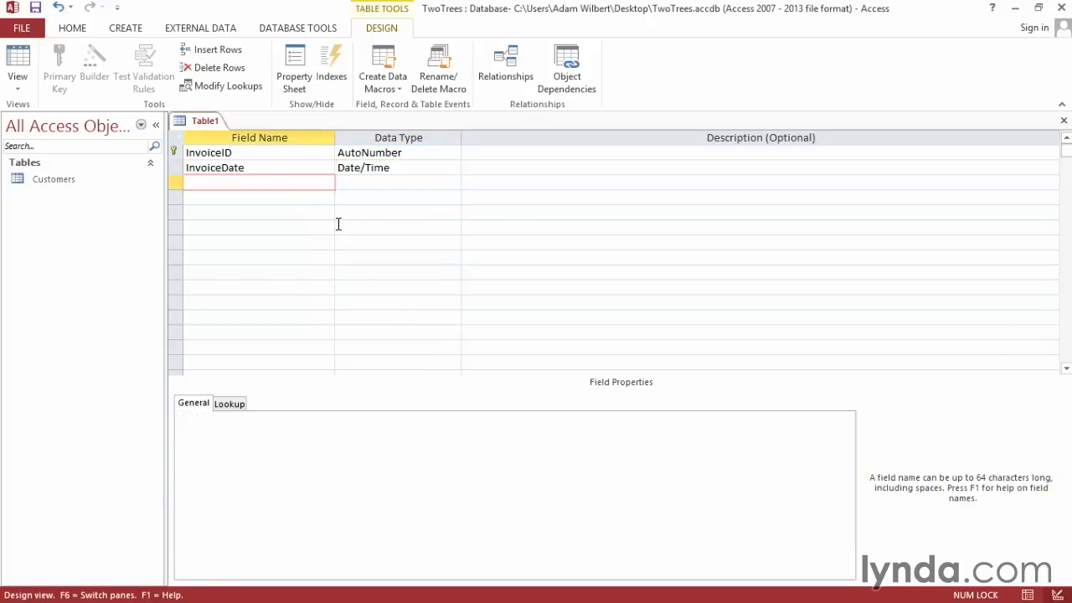
type("CustomerID")
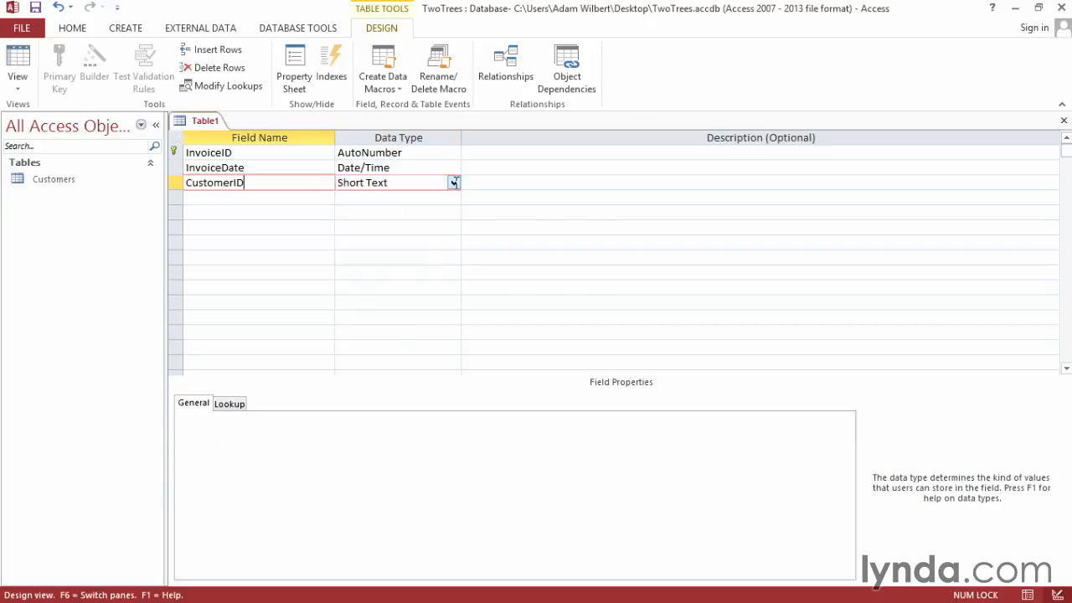
left_click(453, 183)
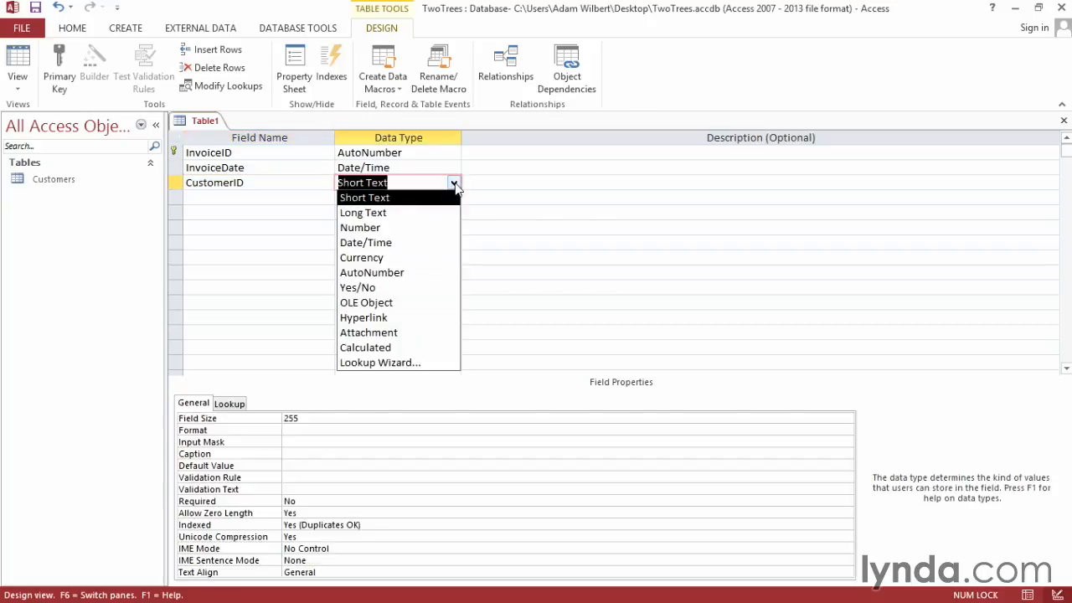
left_click(398, 228)
left_click(360, 418)
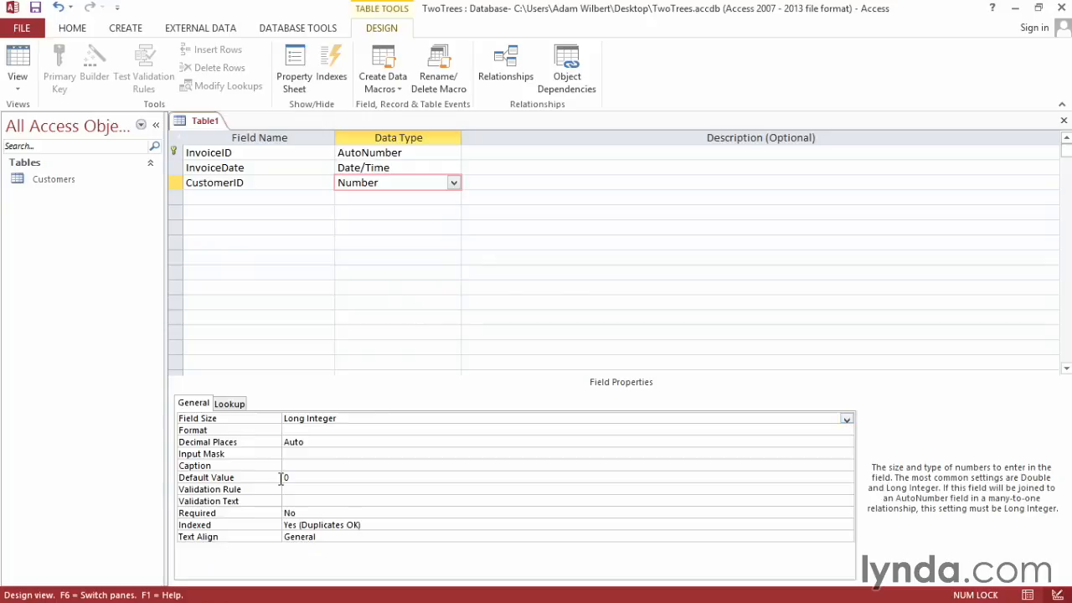
left_click(304, 511)
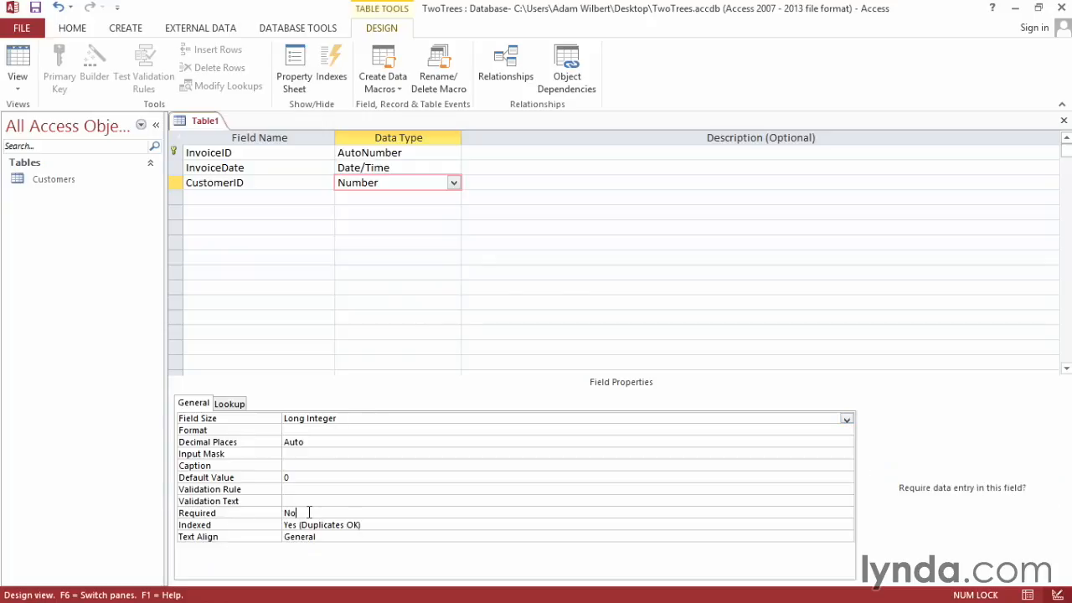
left_click(848, 517)
left_click(809, 525)
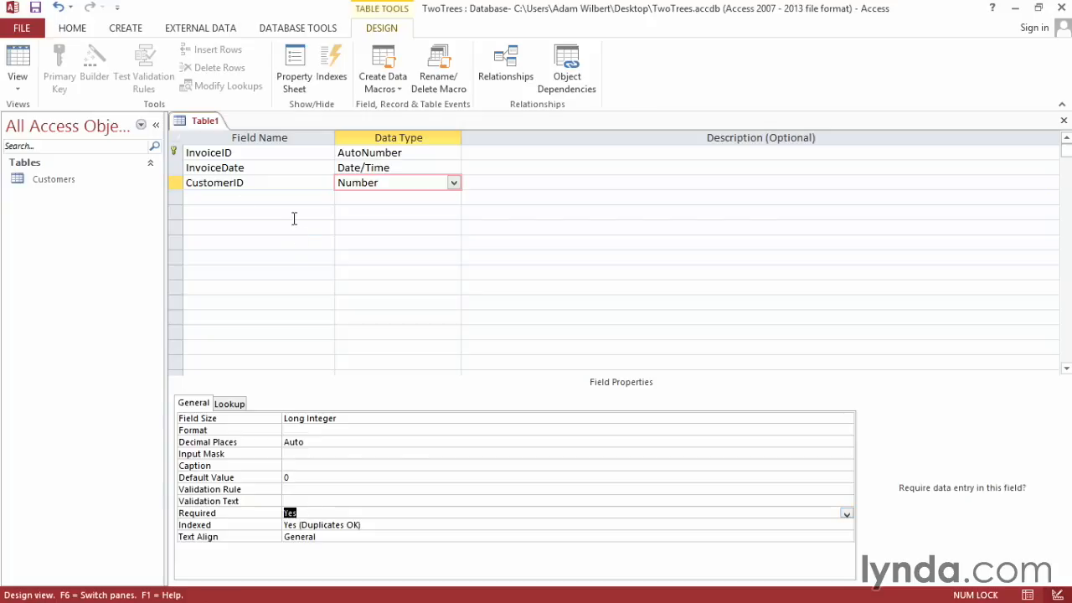
Step: Add a MethodOfPayment field with the Short Text data type and a field size of 14
left_click(218, 201)
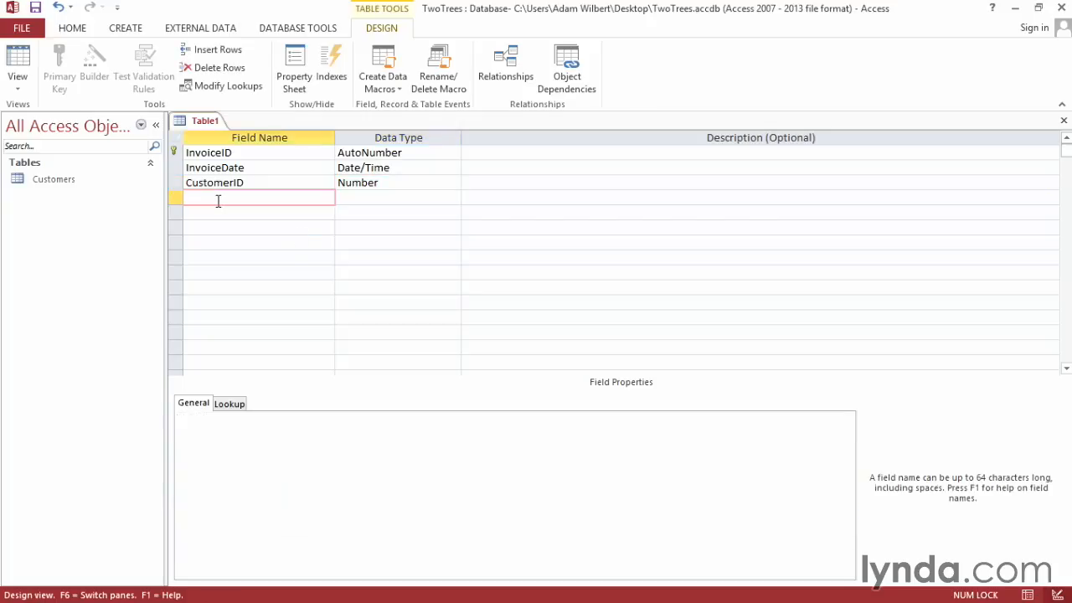
type("MethodOfPayment")
left_click(456, 198)
left_click(453, 198)
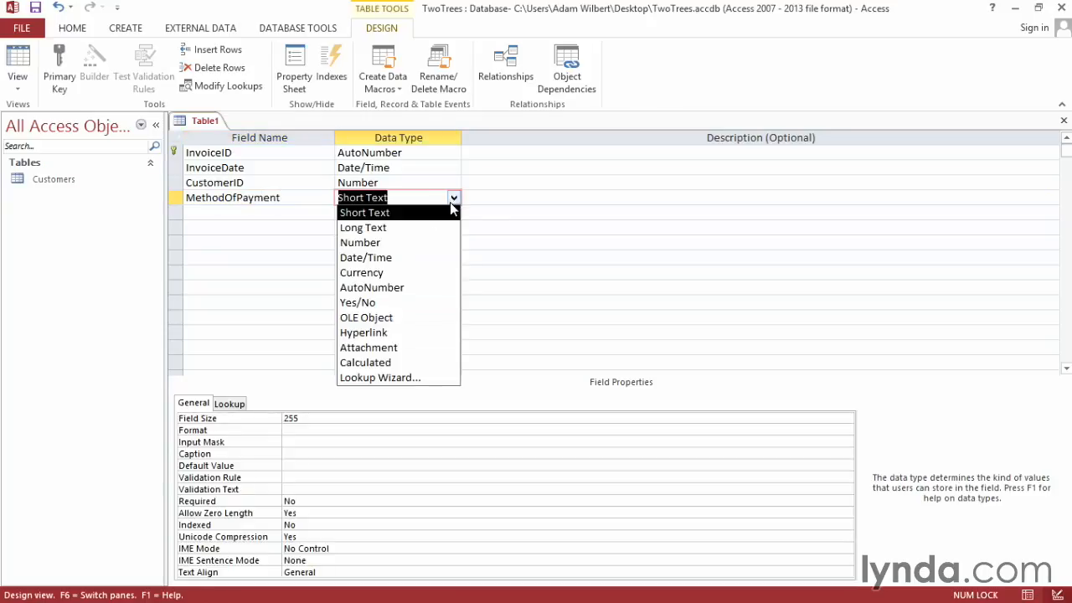
left_click(426, 213)
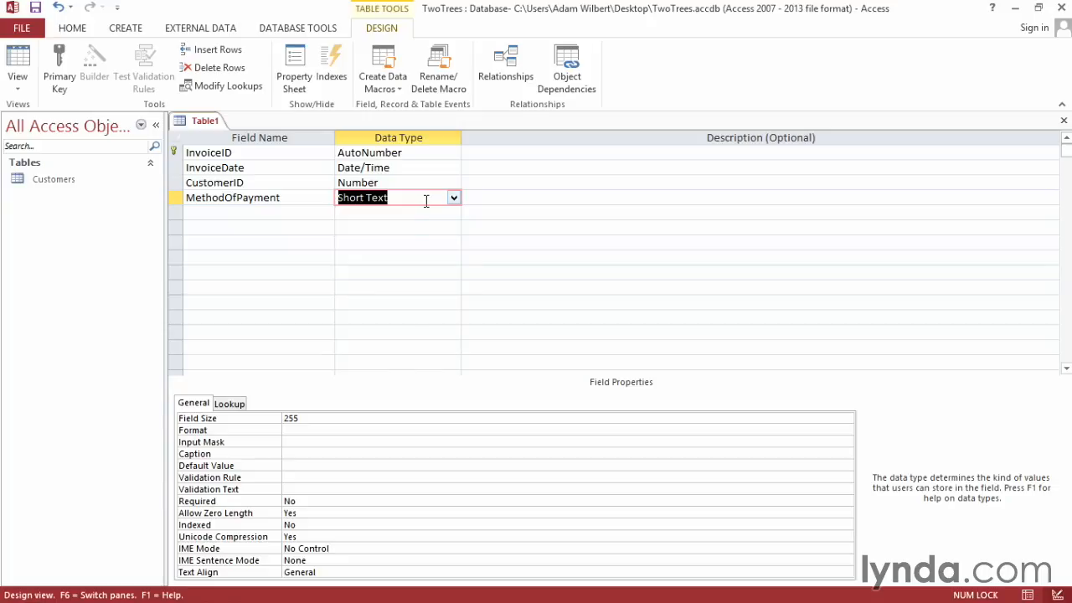
left_click_drag(320, 417, 284, 405)
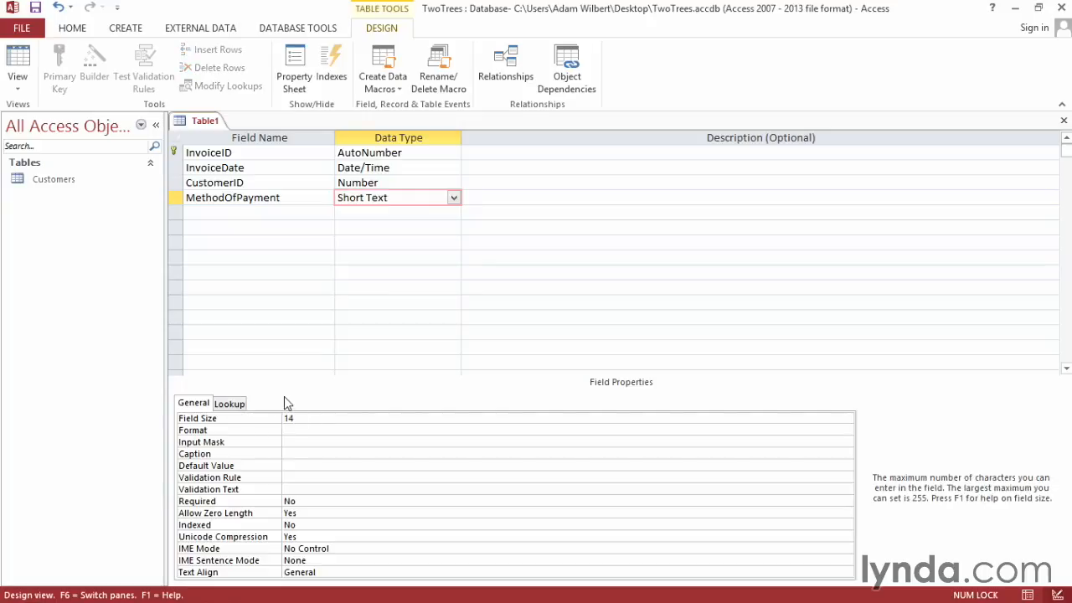
Step: Make the MethodOfPayment lookup display as a Combo Box with Value List as its row source type
left_click(229, 404)
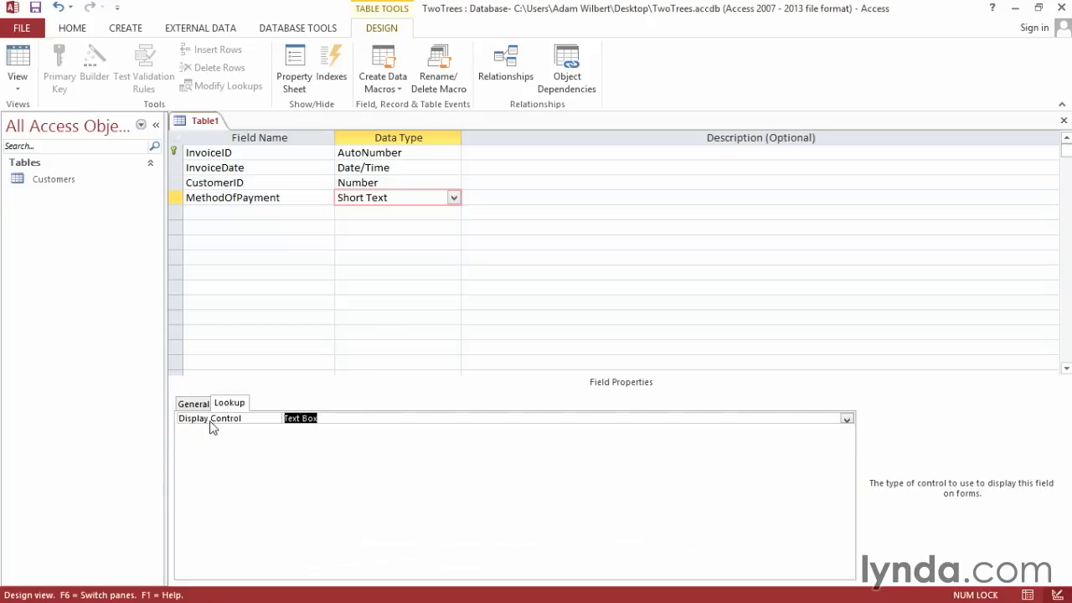
left_click(847, 419)
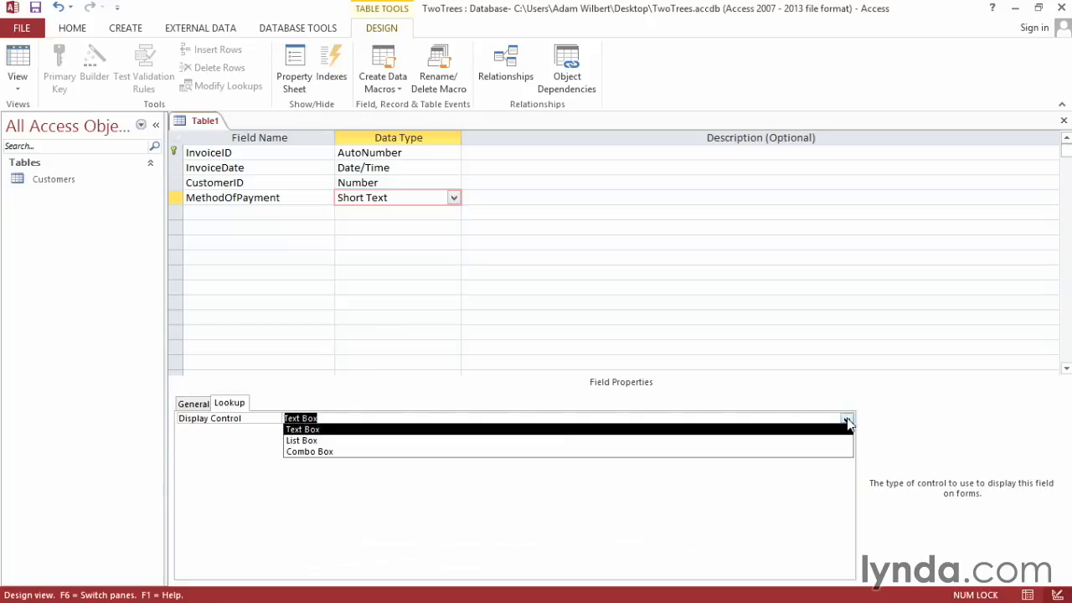
left_click(802, 453)
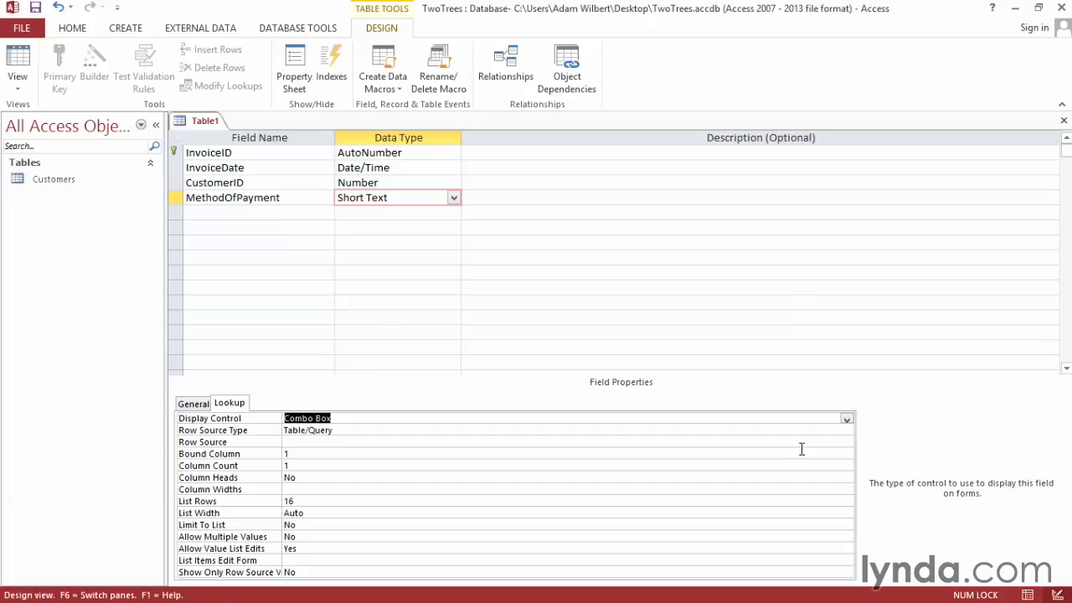
left_click(515, 431)
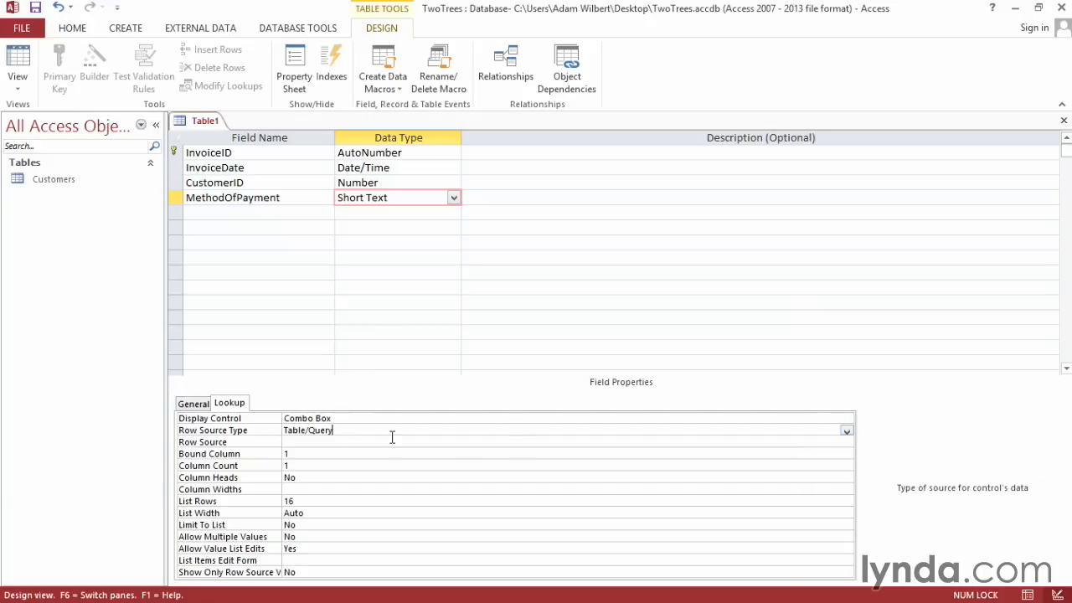
left_click(847, 432)
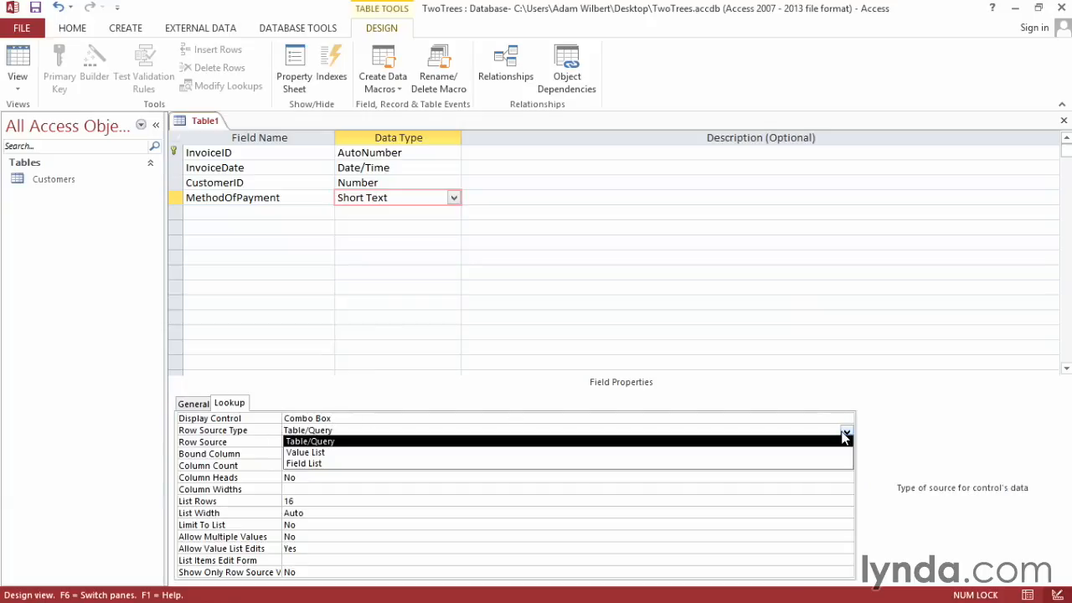
left_click(744, 453)
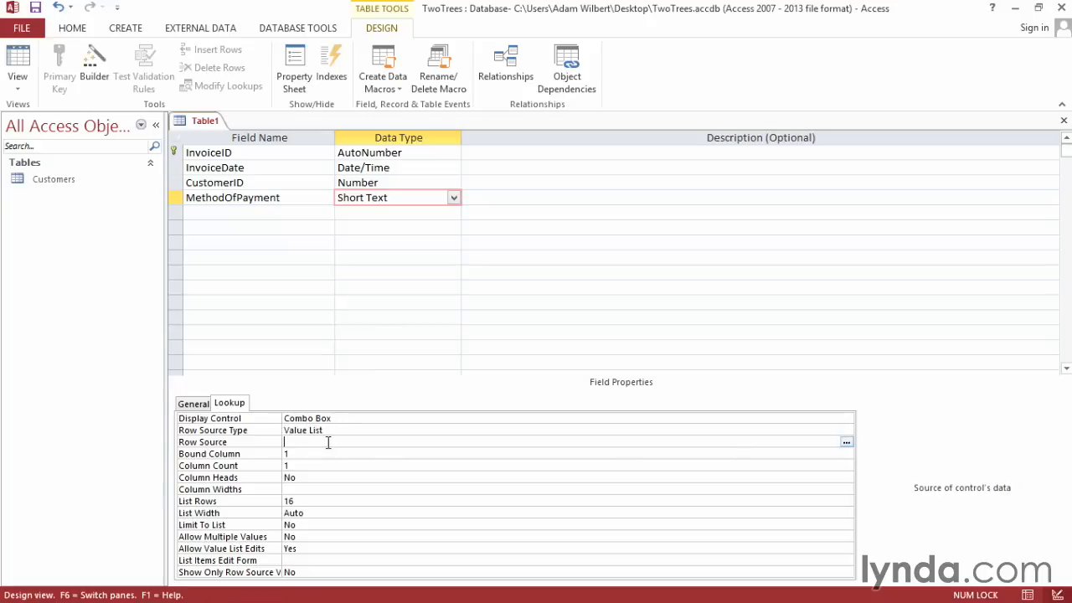
Step: Fill the MethodOfPayment row source with list items including Credit Card and Purchase Order, and return to the field's general properties
left_click(847, 442)
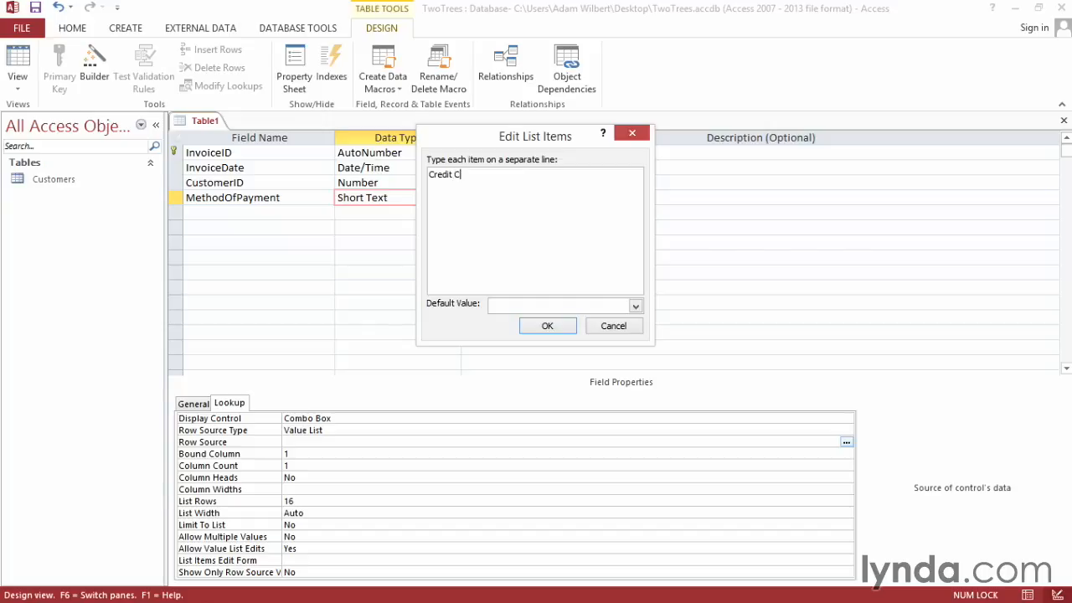
type("rchase Order")
left_click(543, 326)
left_click(198, 408)
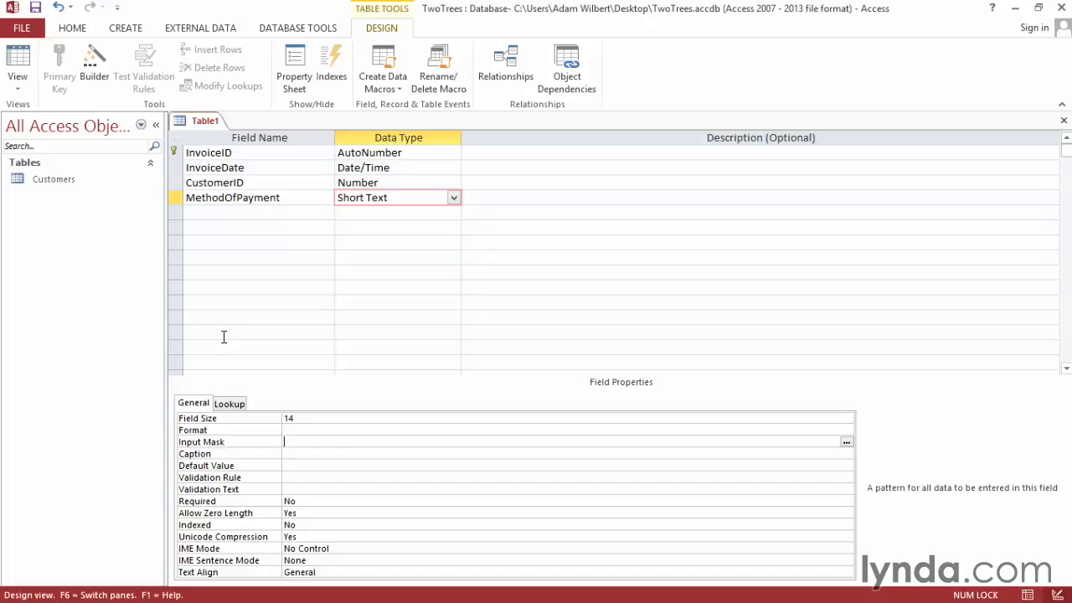
Step: Save the table as Invoices and close it
left_click(36, 8)
type("Invoices")
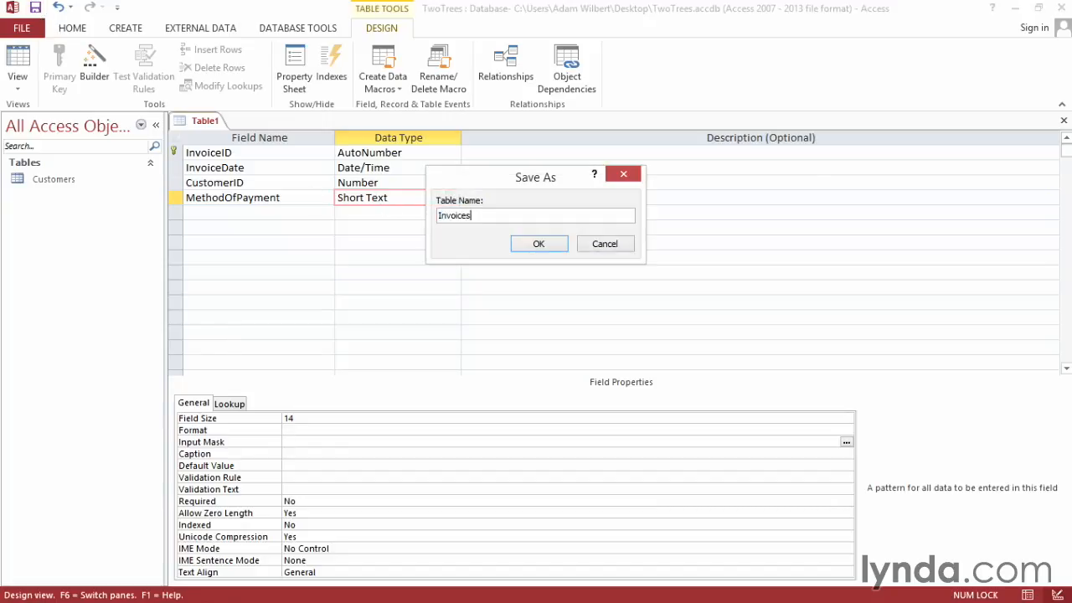
key("Return")
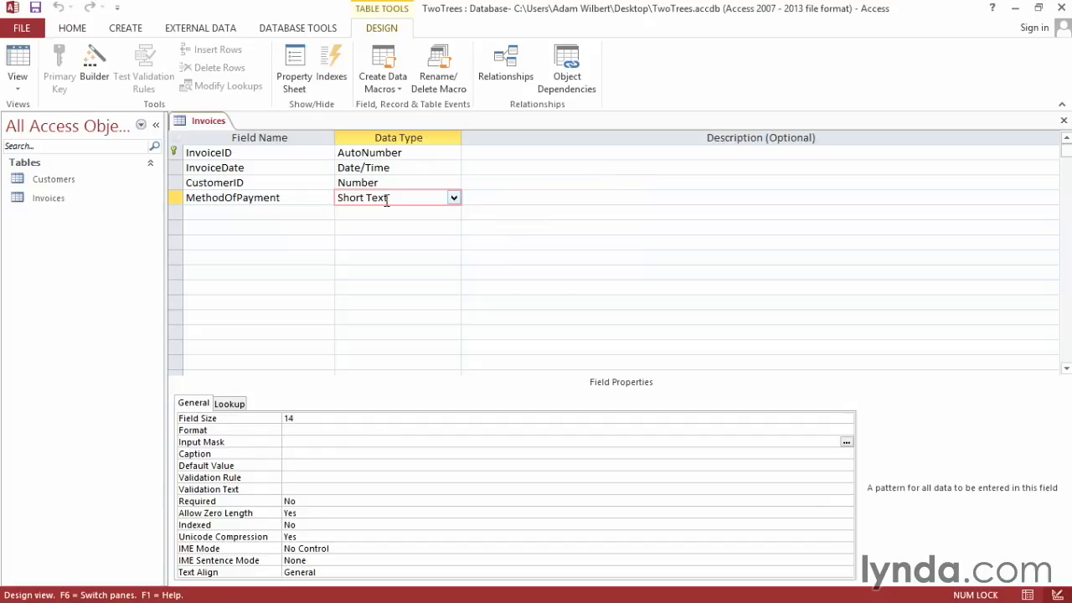
left_click(1064, 120)
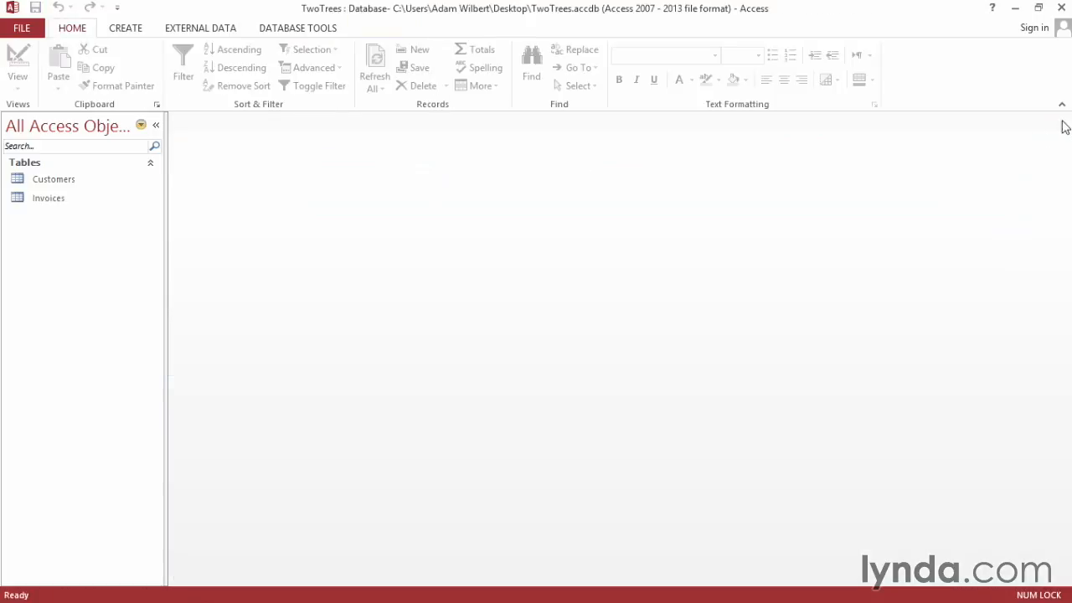
Step: Create a third table in Design view and add an InvoiceID field with the Number data type
left_click(124, 30)
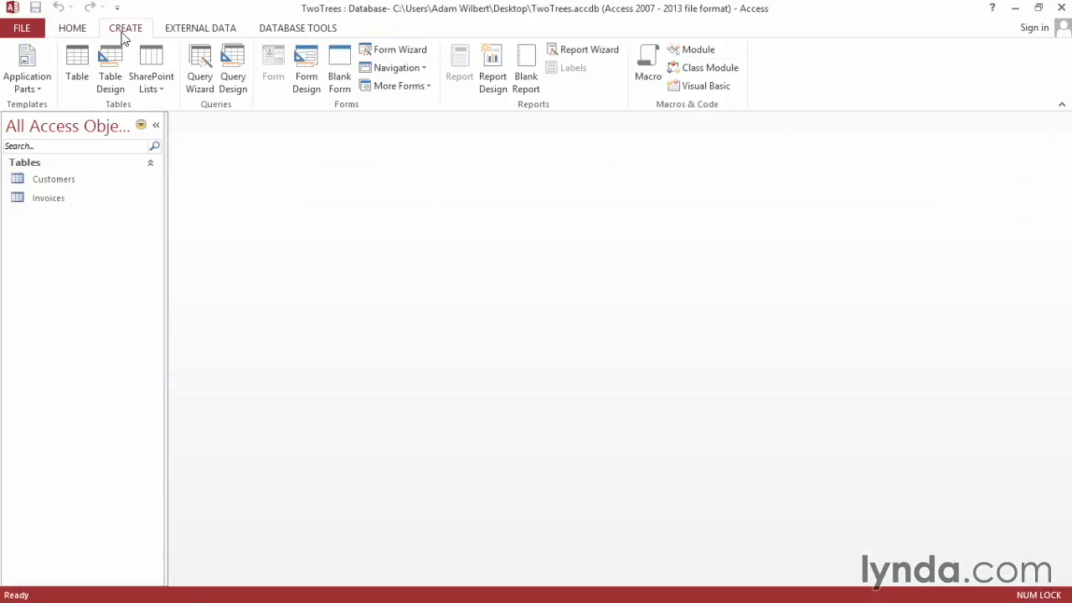
left_click(110, 71)
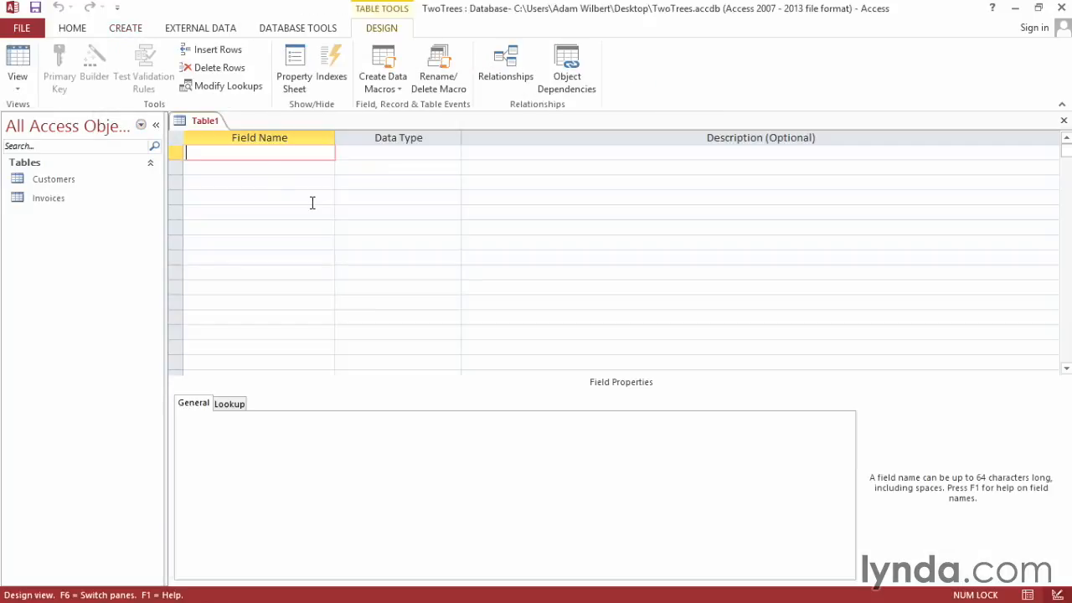
type("InvoiceID")
left_click(457, 153)
left_click(453, 153)
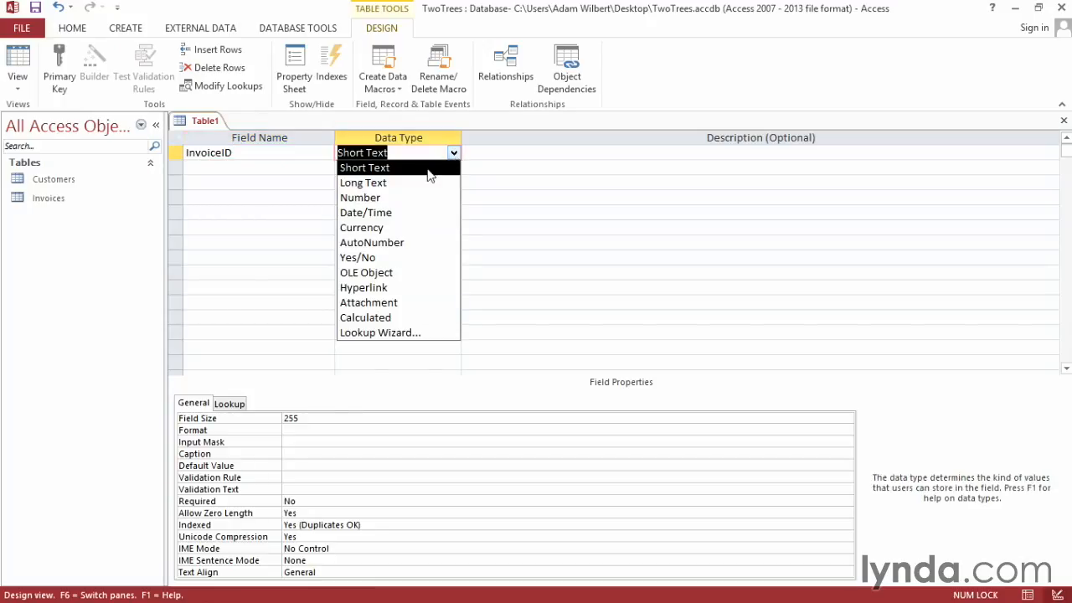
left_click(375, 199)
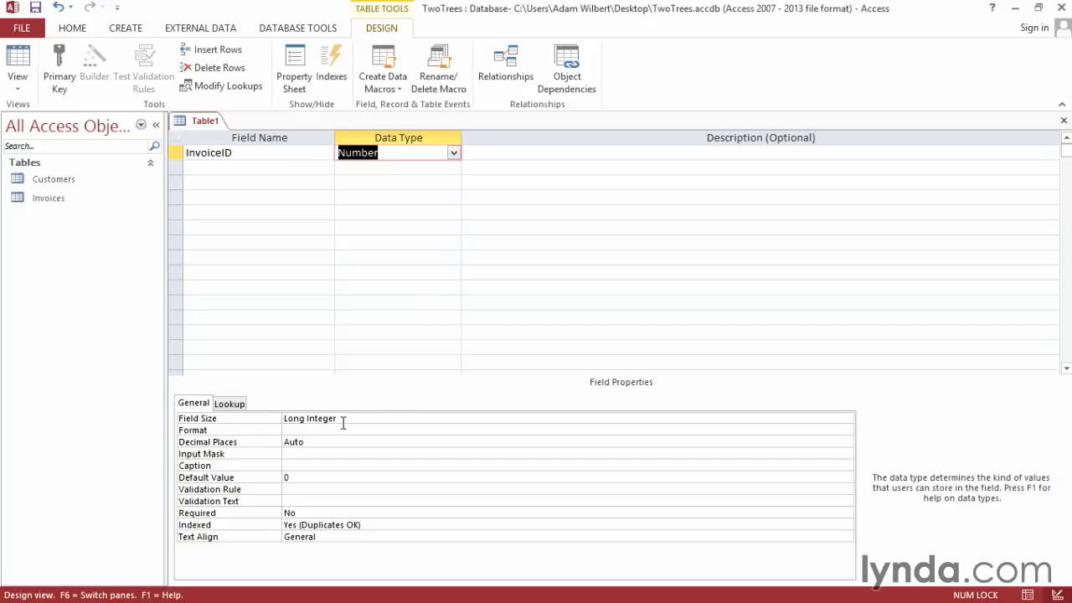
Step: Add a LineItemNumber field with the Number data type below InvoiceID
left_click(222, 167)
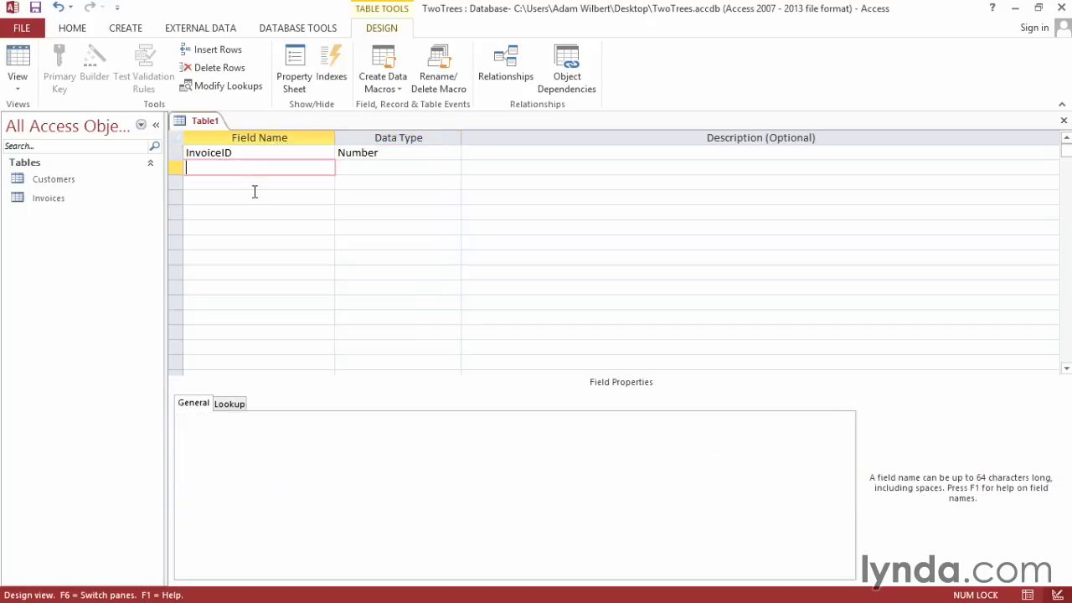
type("LineItemNumber")
left_click(450, 167)
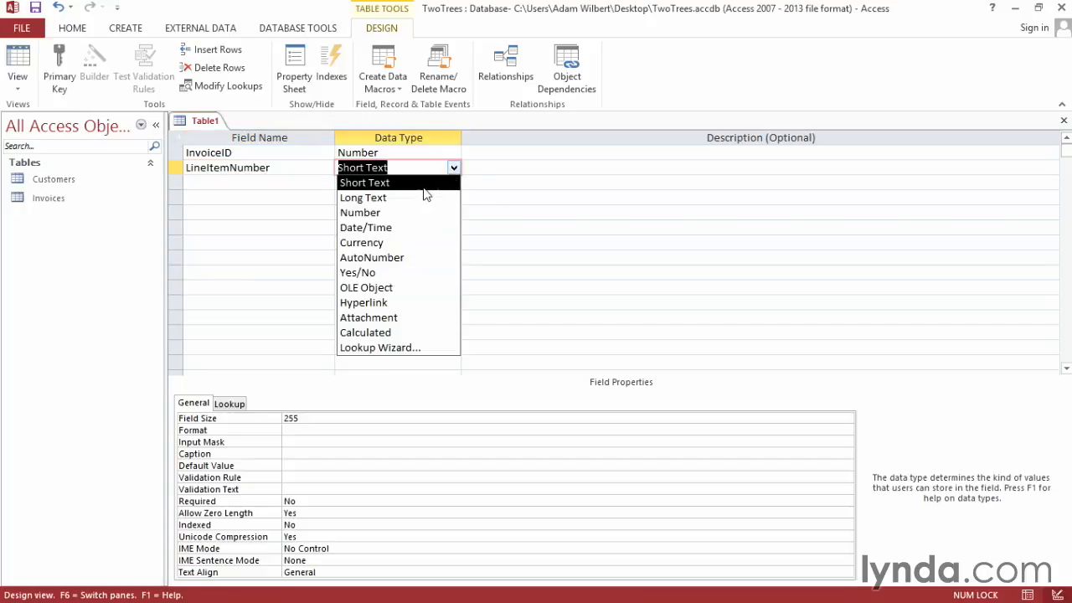
left_click(394, 214)
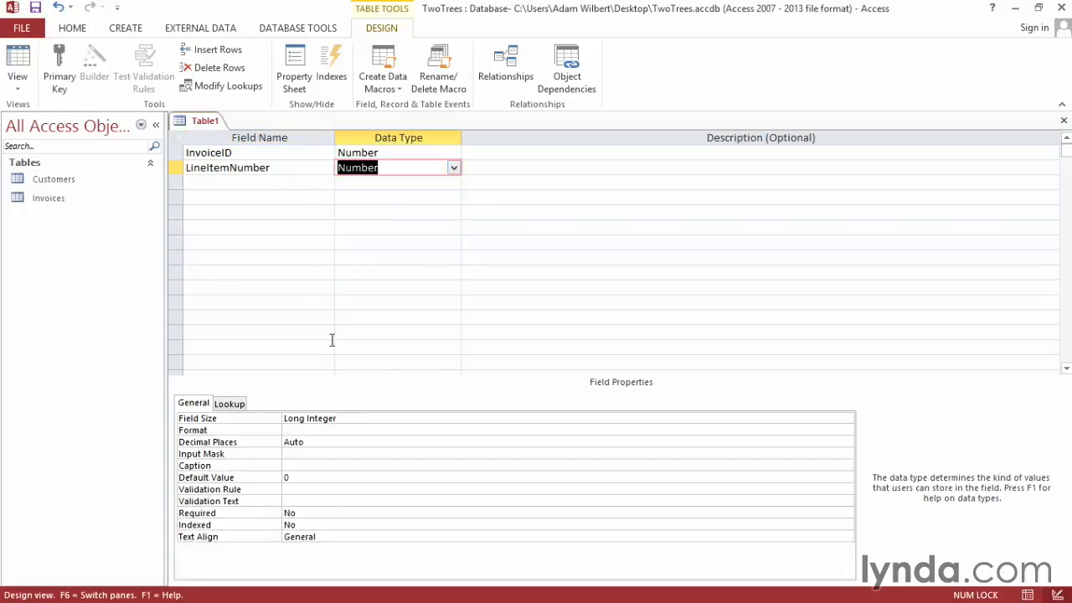
Step: Make InvoiceID and LineItemNumber together the composite primary key of the new table
left_click(273, 161)
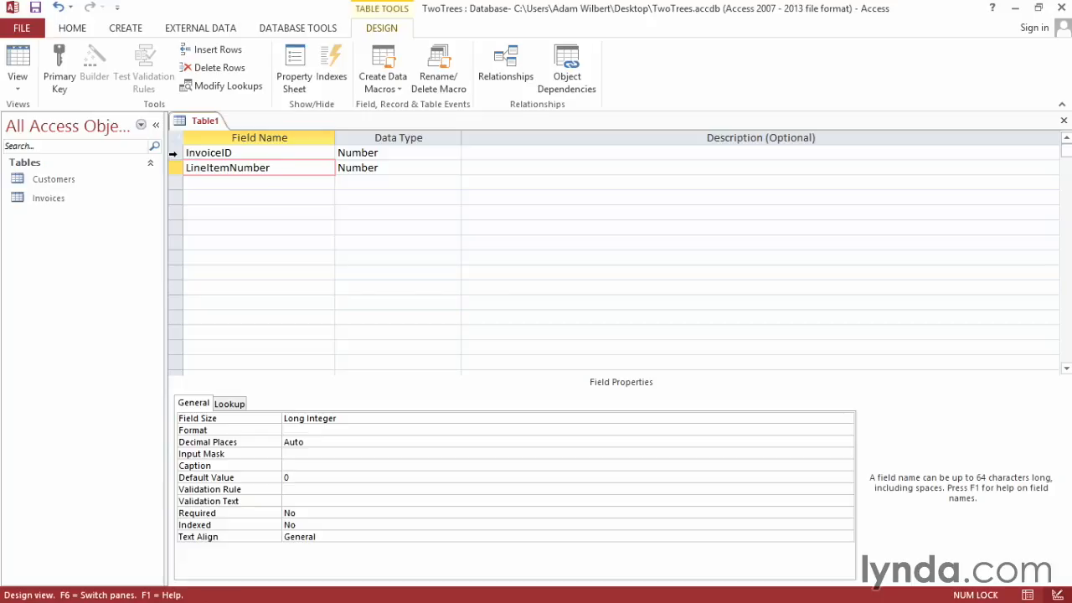
left_click(176, 154)
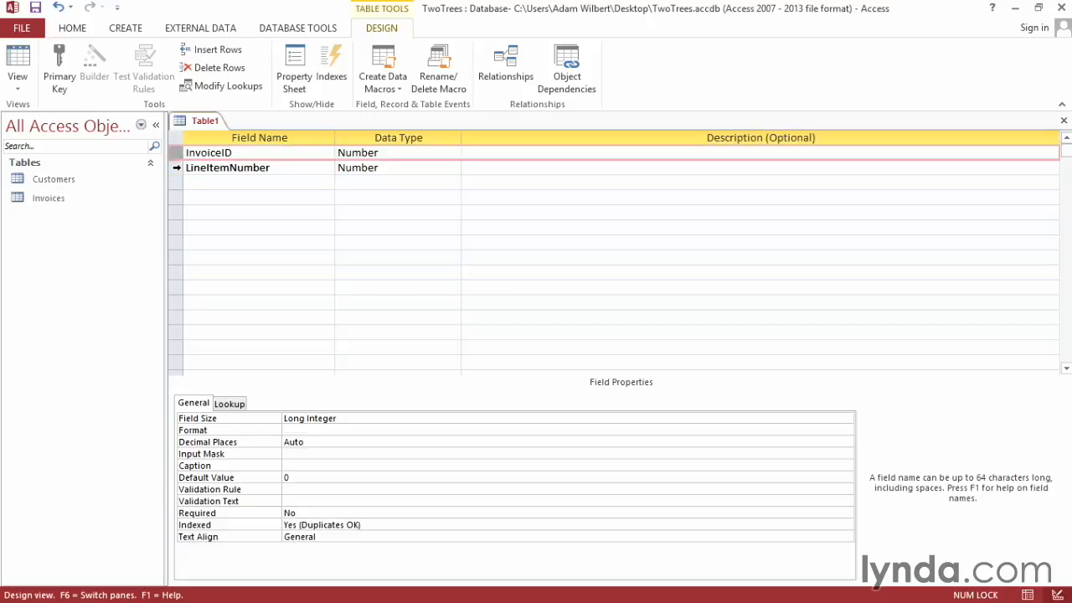
left_click(176, 167, "shift")
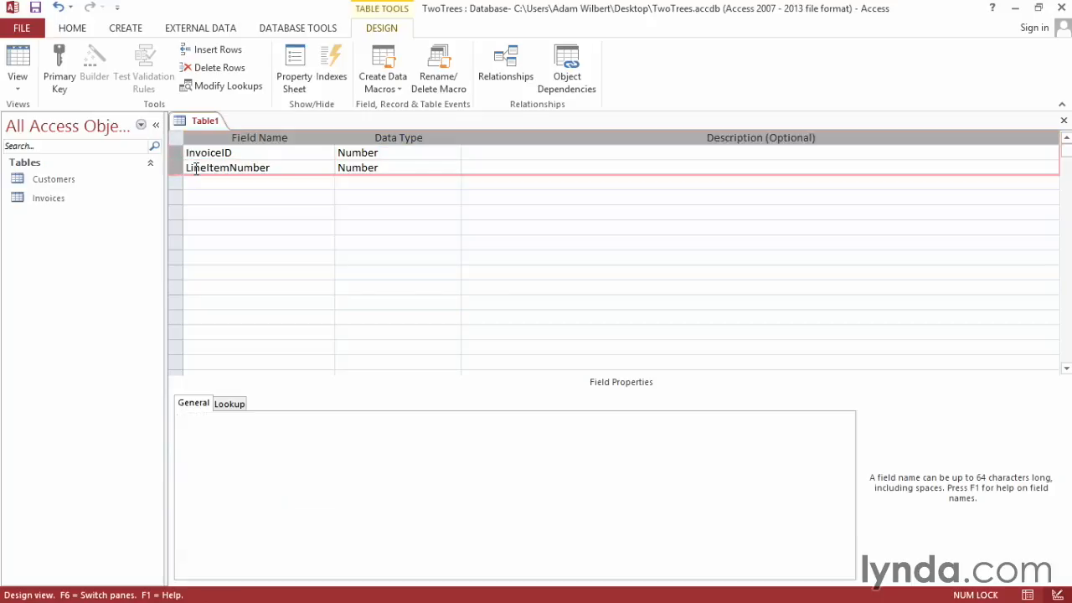
left_click(54, 66)
Step: Add a ProductID field with the Number data type below LineItemNumber
left_click(224, 183)
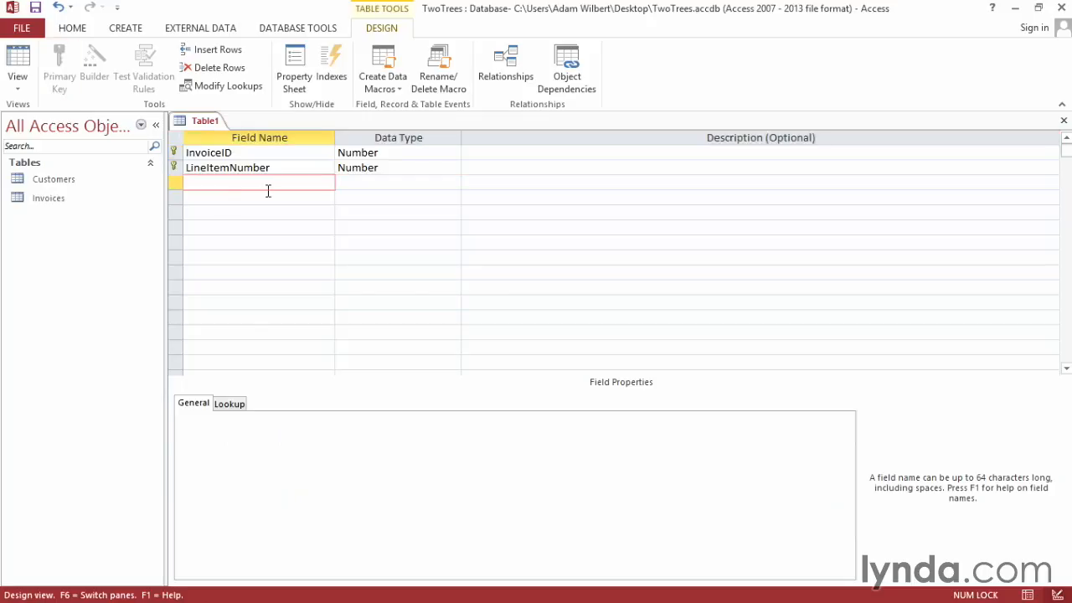
type("ProductID")
left_click(452, 181)
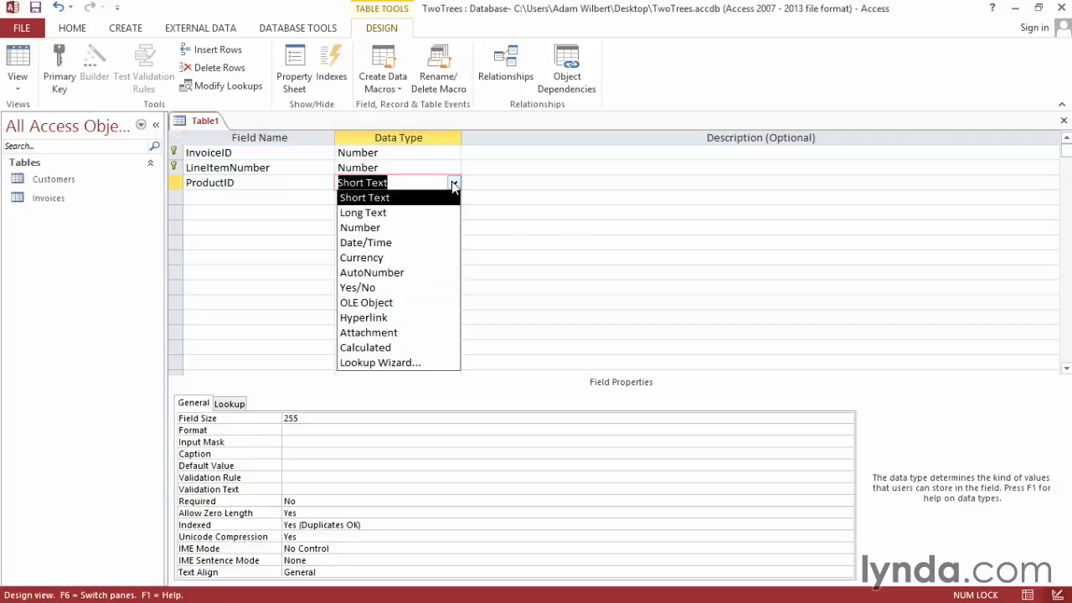
left_click(401, 235)
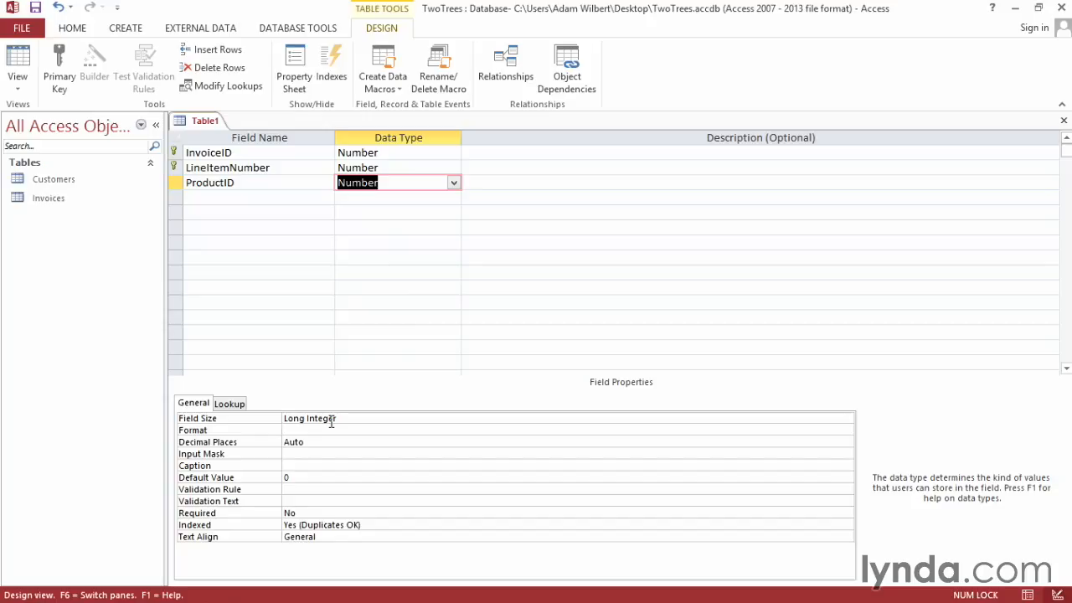
Step: Add a Quantity field with the Number data type below ProductID
left_click(223, 198)
type("Quantity")
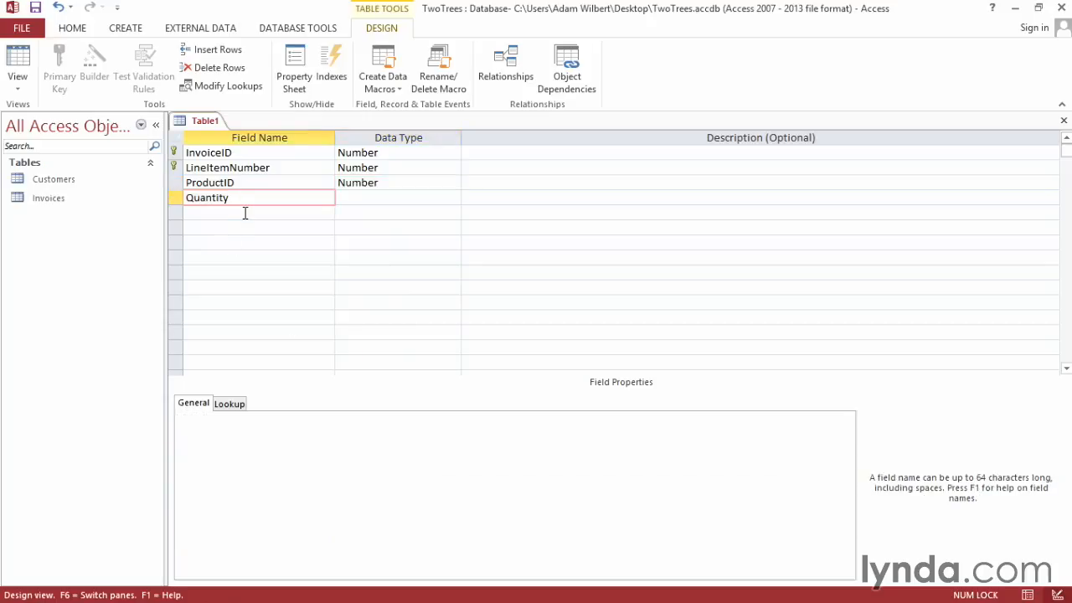
left_click(411, 201)
left_click(453, 198)
left_click(378, 236)
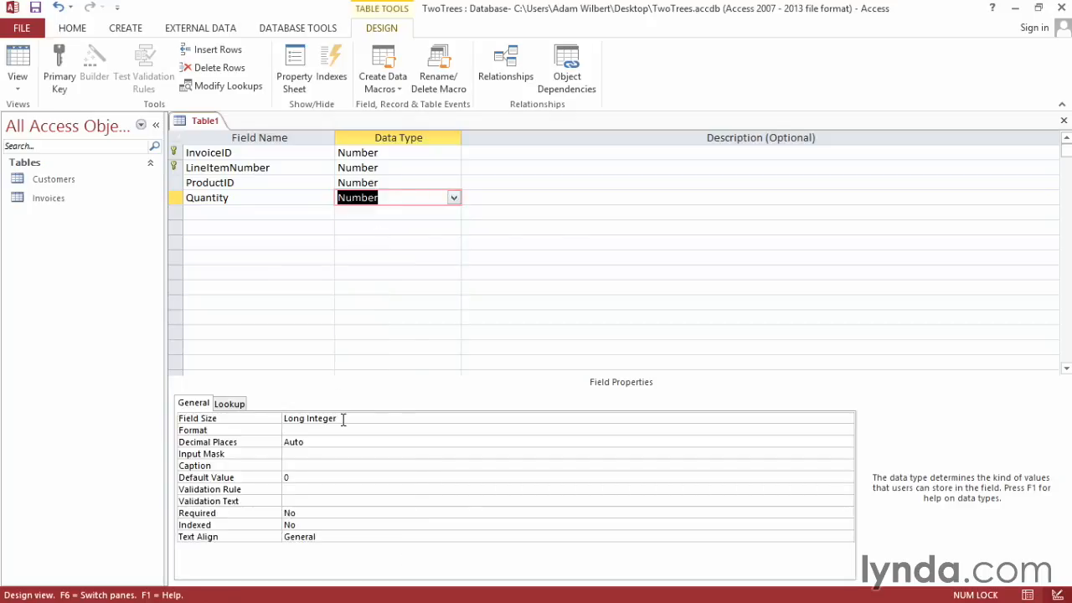
Step: Save the table as LineItems and close it
left_click(35, 8)
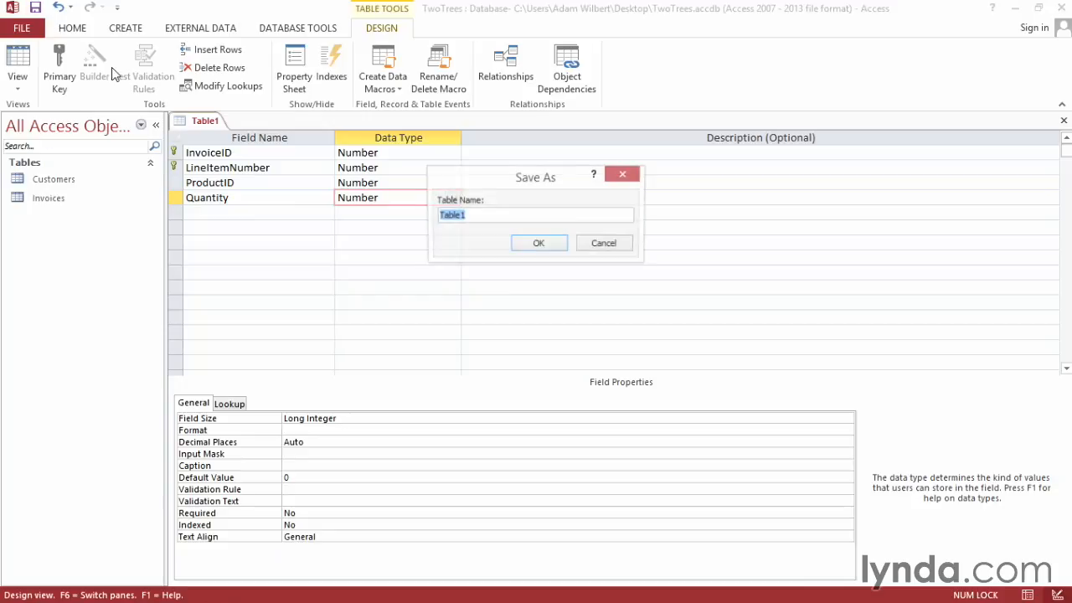
type("Lin")
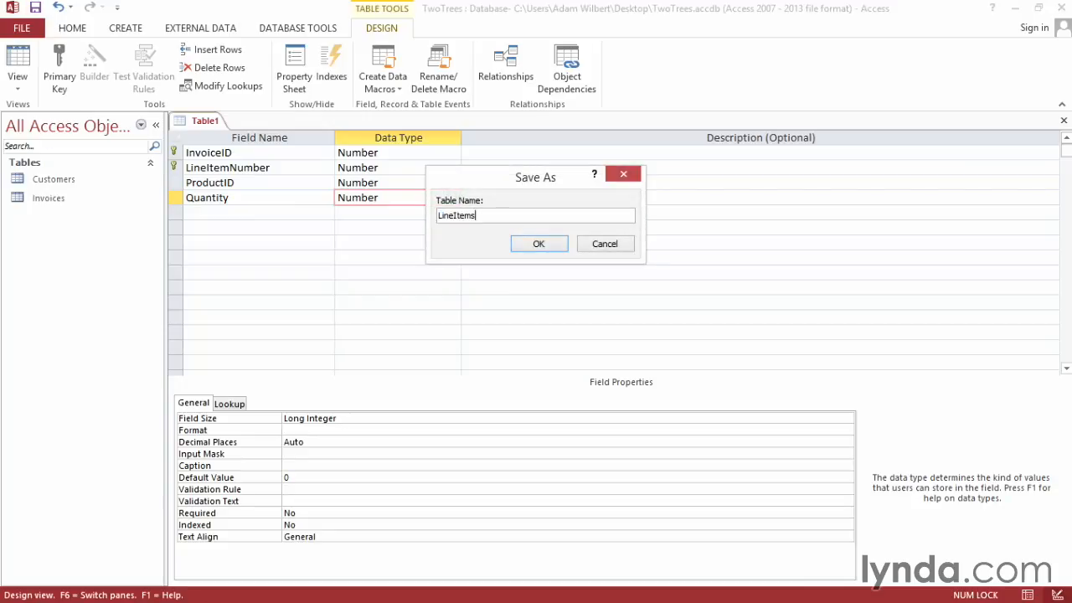
type("eItems")
left_click(539, 244)
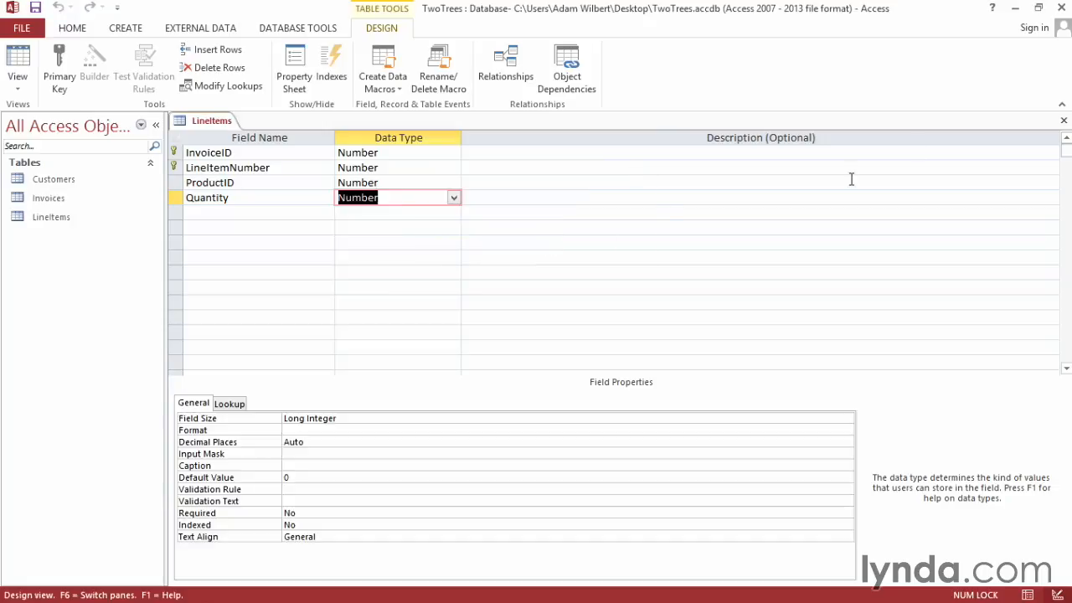
left_click(1063, 121)
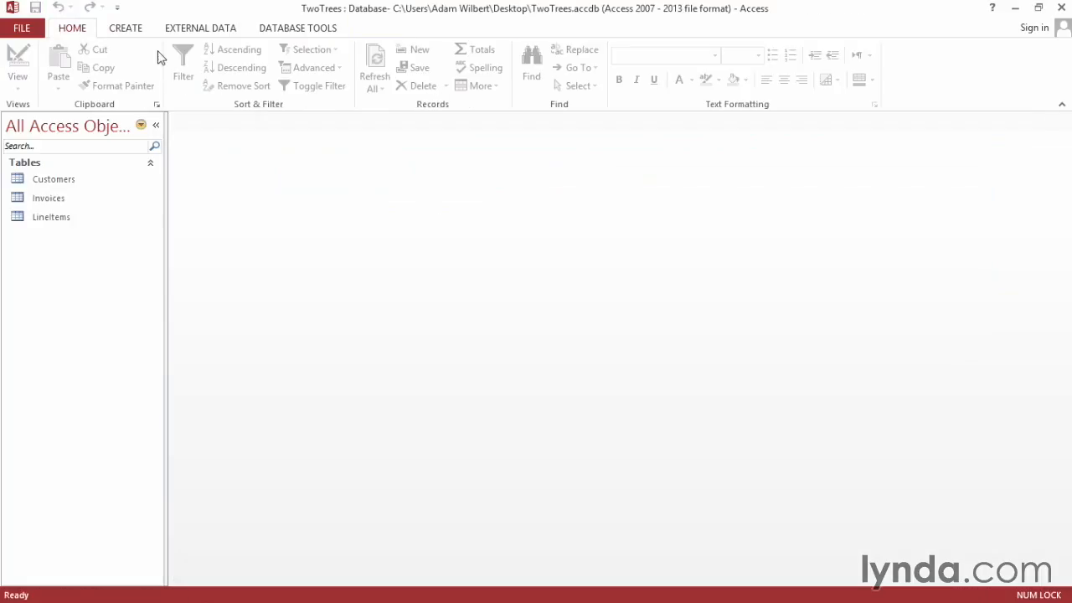
Step: Create another table in Design view with an AutoNumber field named ProductID as its primary key
left_click(126, 28)
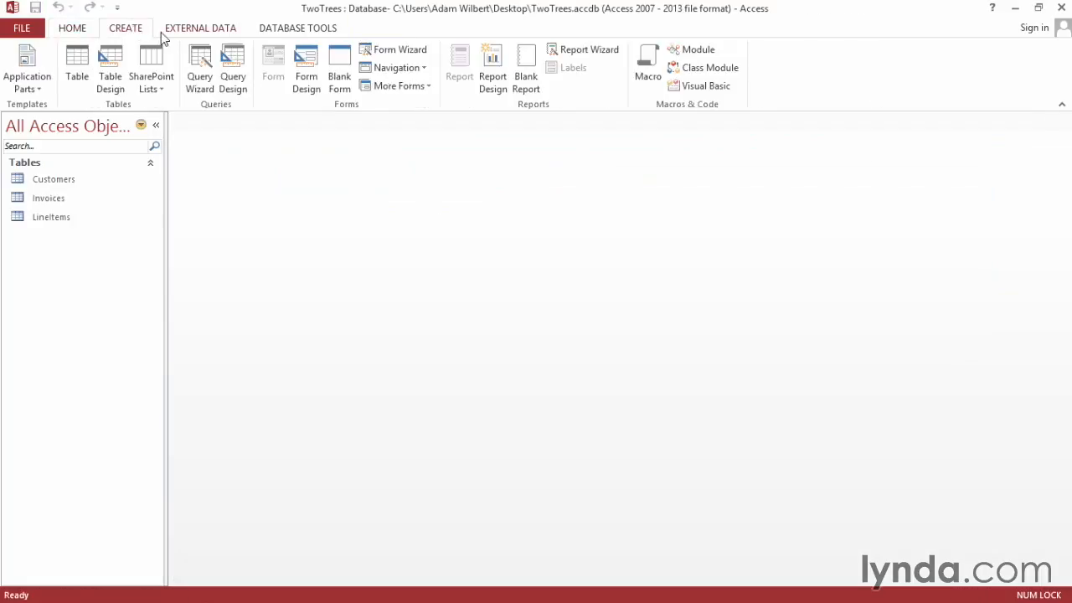
left_click(111, 68)
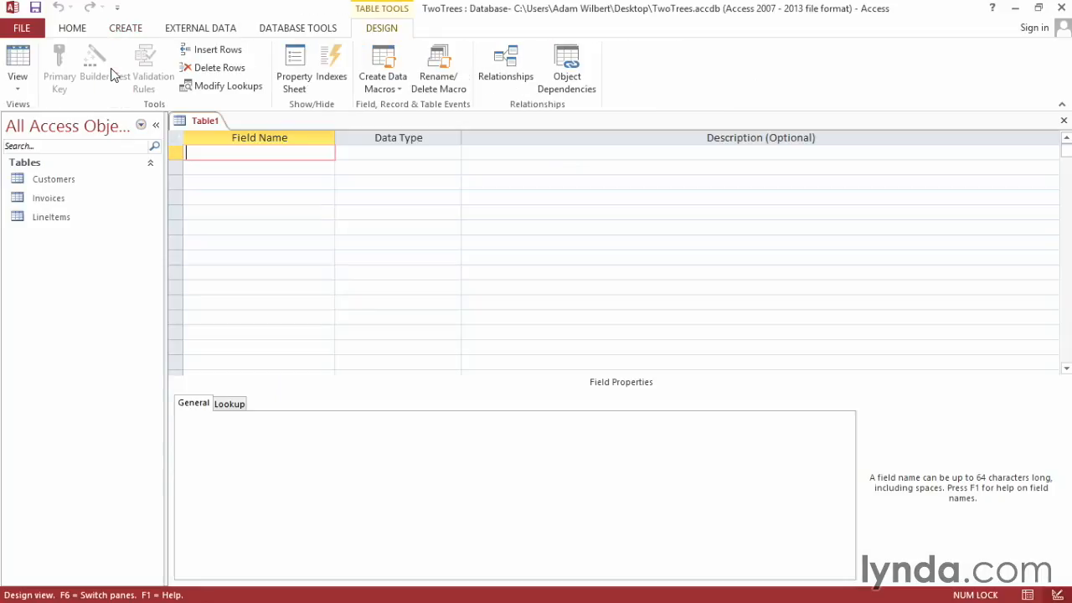
type("ProductID")
key("Tab")
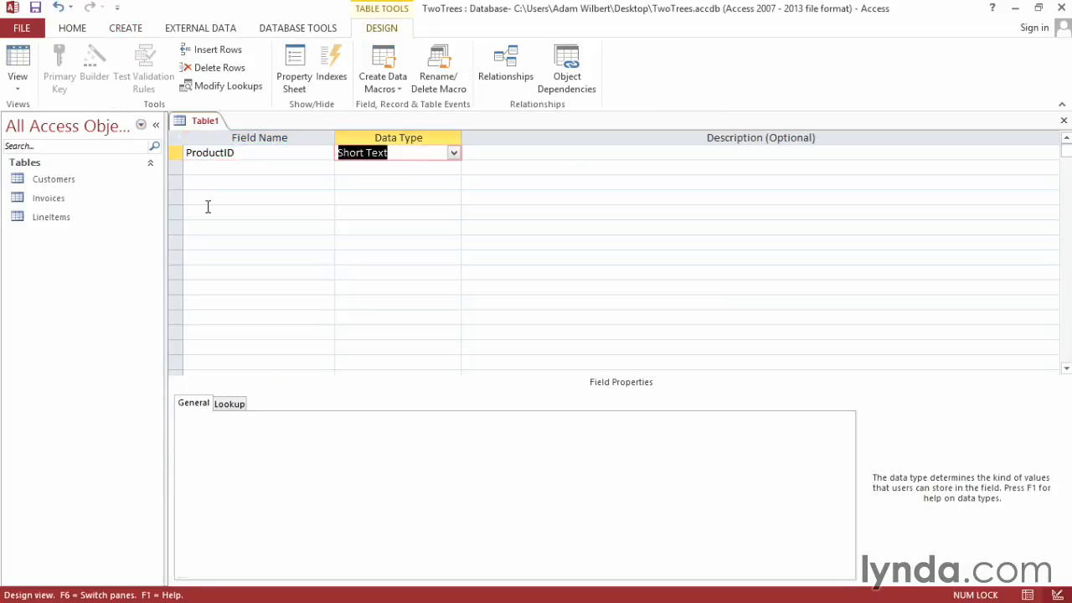
left_click(453, 153)
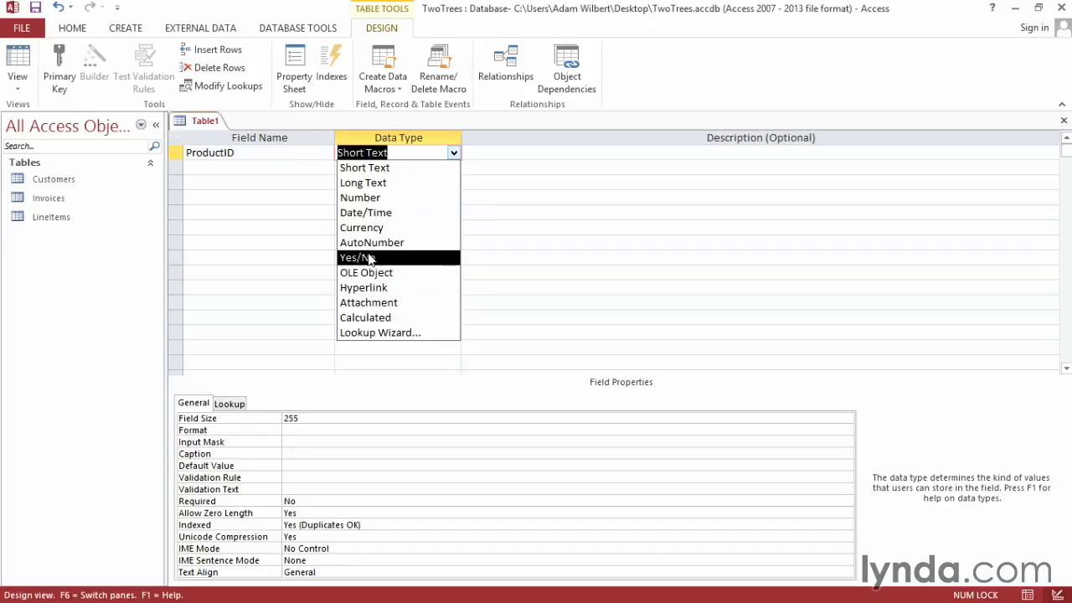
left_click(369, 242)
left_click(62, 75)
Step: Add an OilType field with the Short Text data type and a field size of 5 below ProductID
left_click(242, 168)
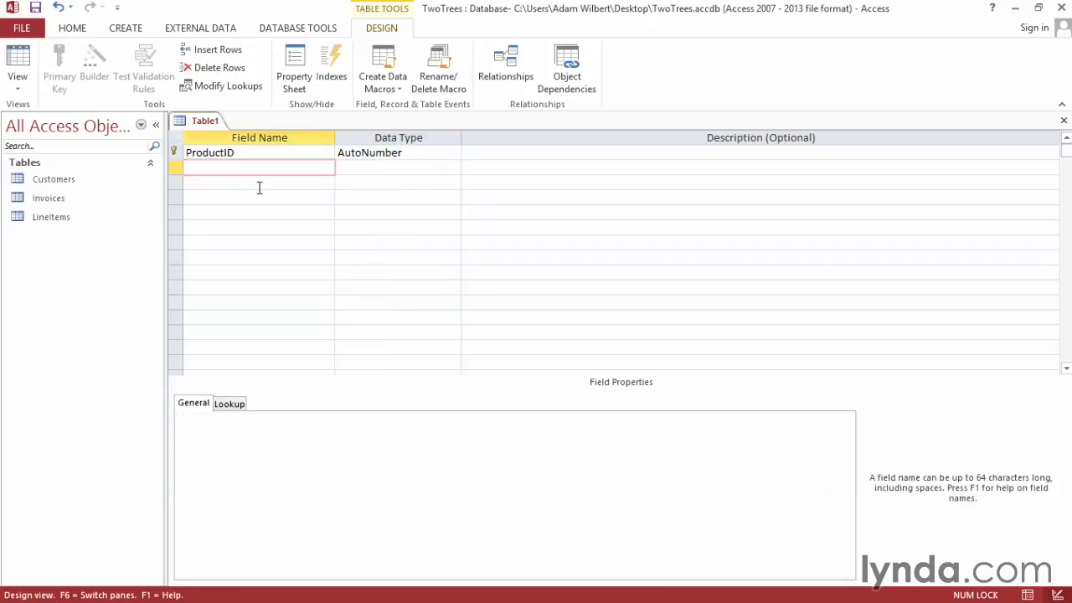
type("OilType")
left_click(436, 165)
left_click(453, 168)
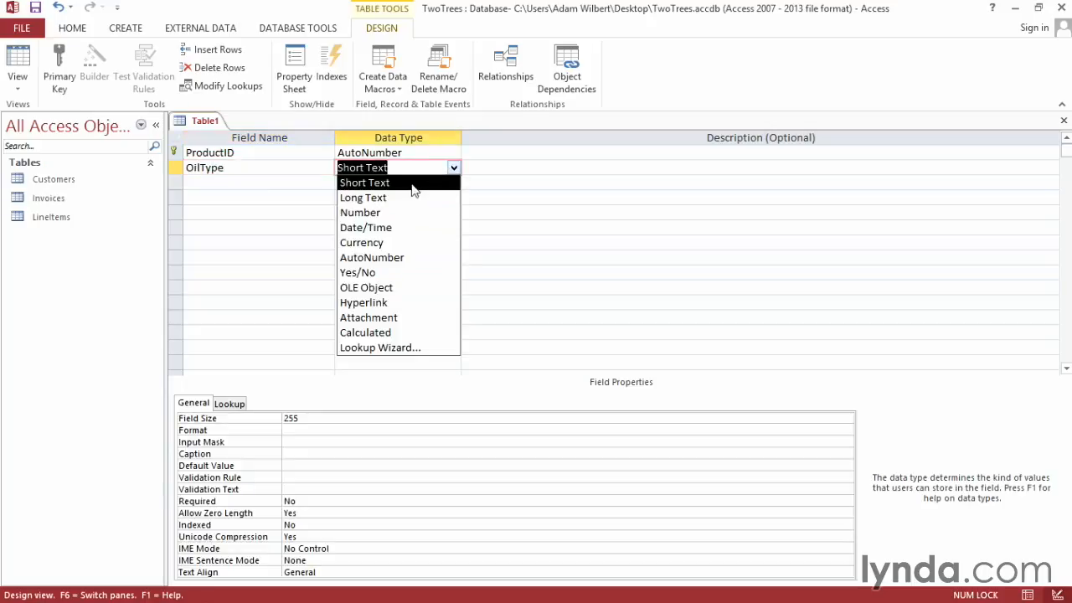
left_click(411, 182)
double_click(304, 418)
type("5")
Step: Add a BottleSize field with the Number data type and the Single field size below OilType
left_click(209, 181)
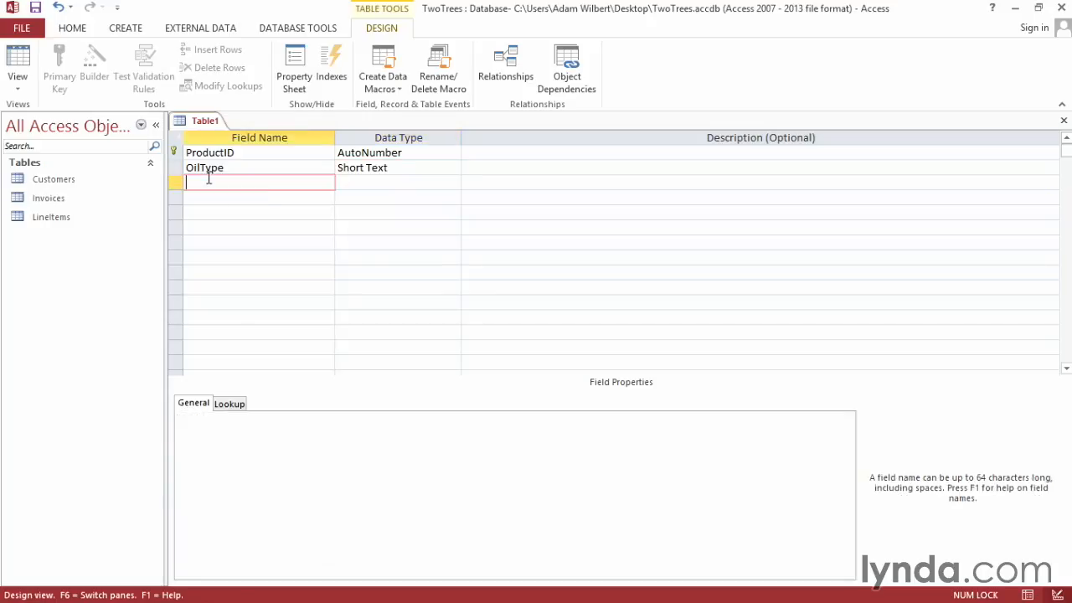
type("BottleSize")
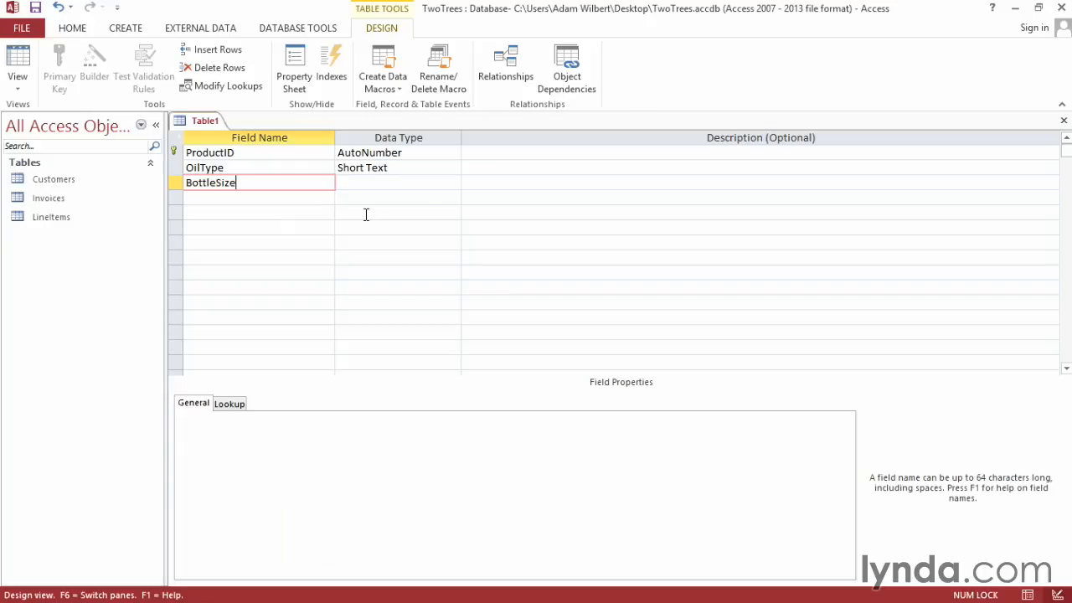
left_click(453, 182)
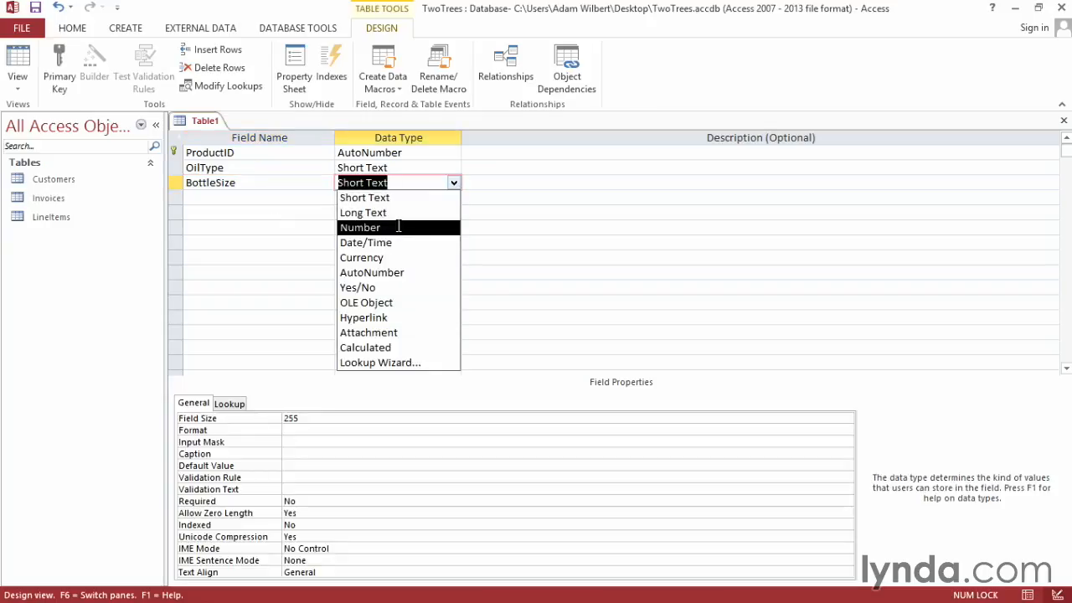
left_click(399, 228)
left_click(350, 418)
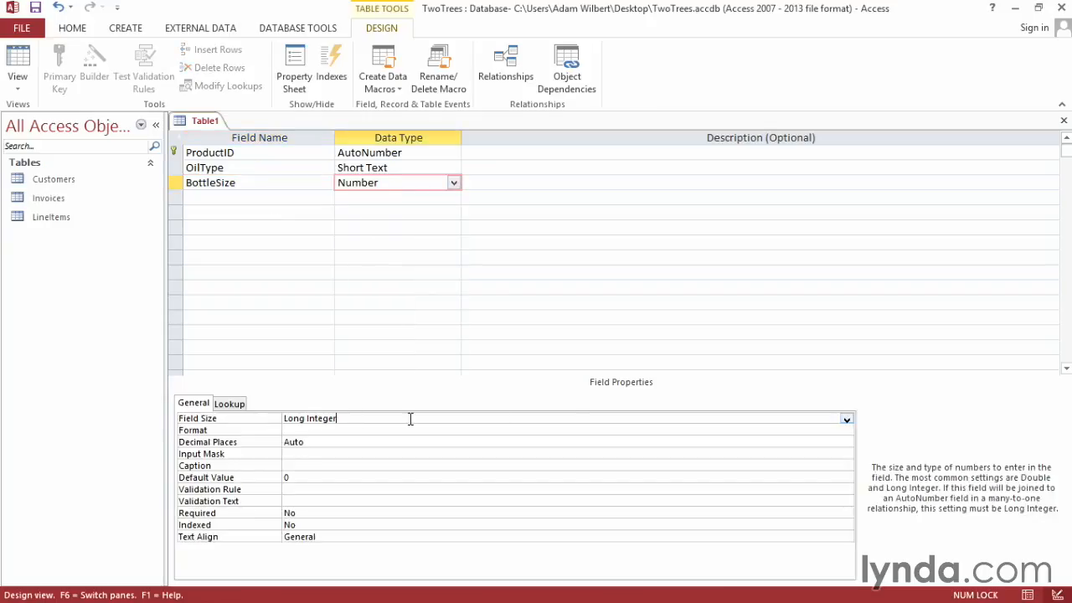
left_click(847, 421)
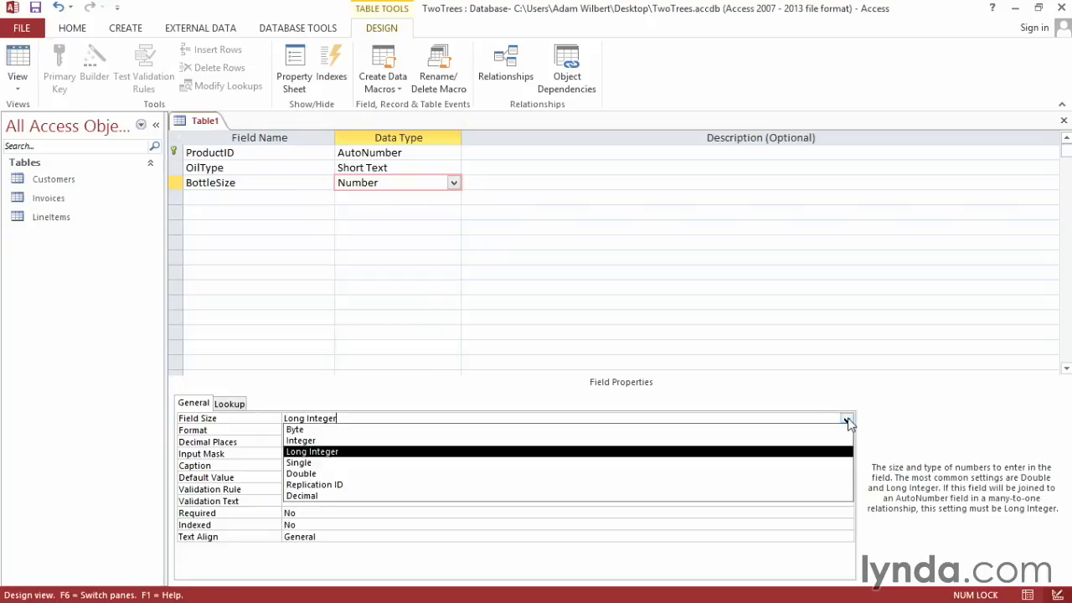
left_click(495, 466)
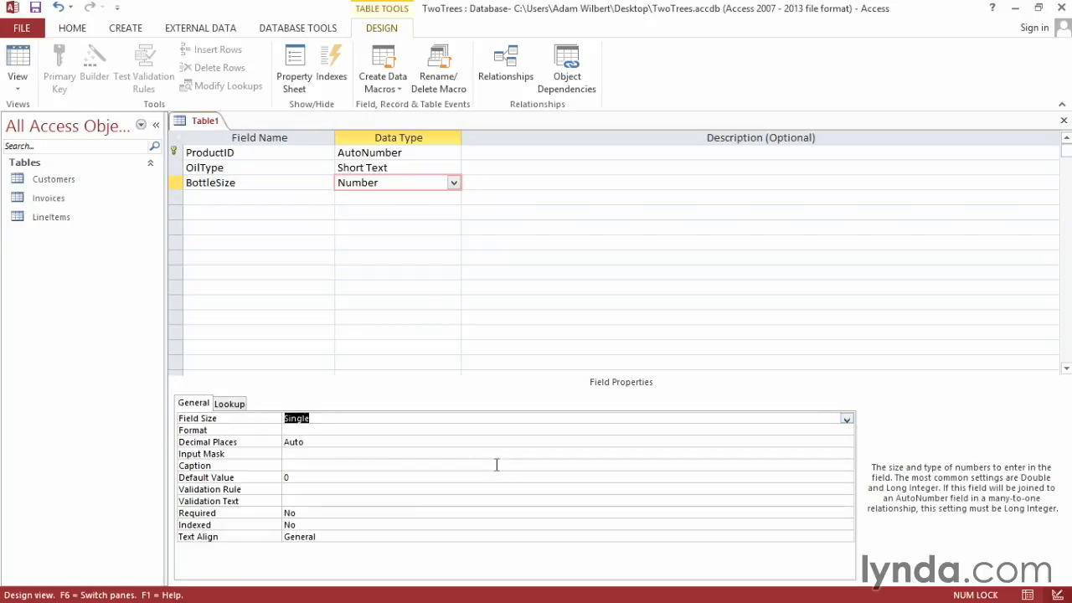
Step: Add a Weight field with the Number data type and the Single field size below BottleSize
left_click(214, 199)
type("Weight")
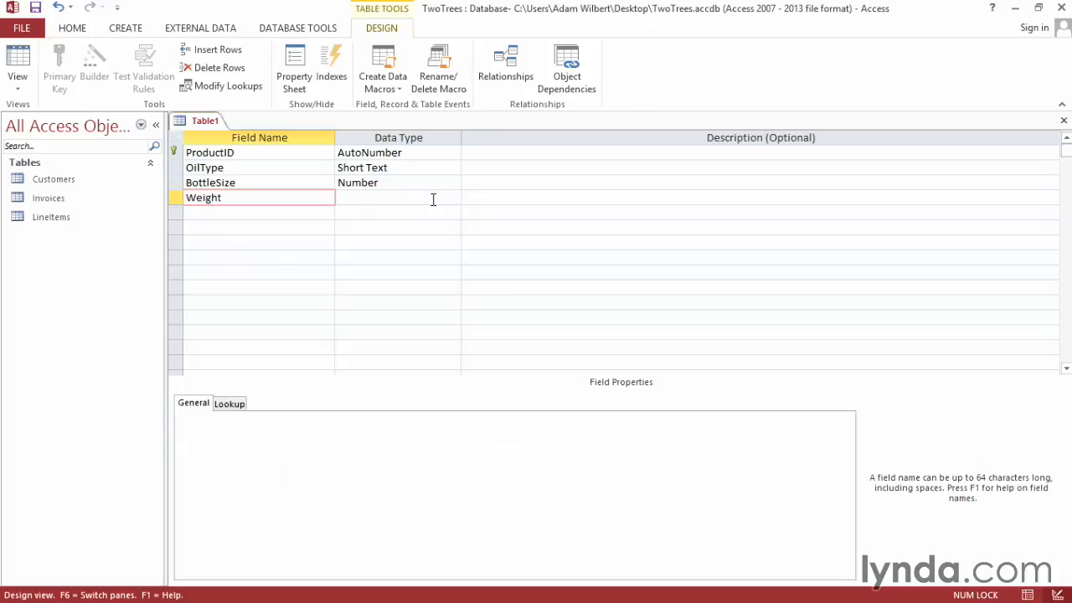
left_click(453, 198)
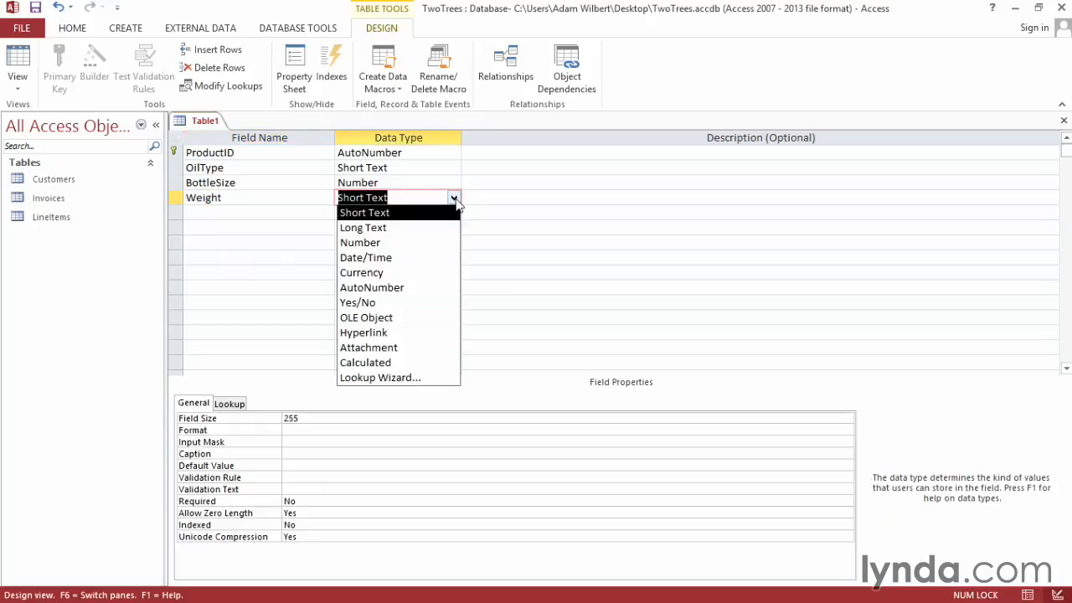
left_click(419, 243)
left_click(392, 416)
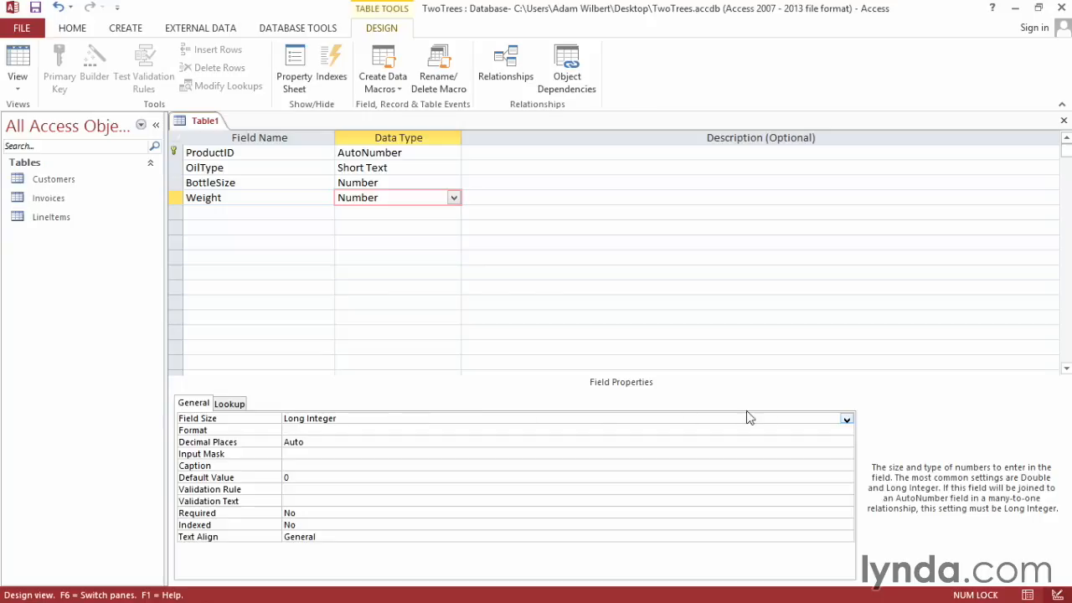
left_click(847, 418)
left_click(729, 466)
Step: Add a Price field with the Currency data type below Weight
left_click(242, 217)
type("Price")
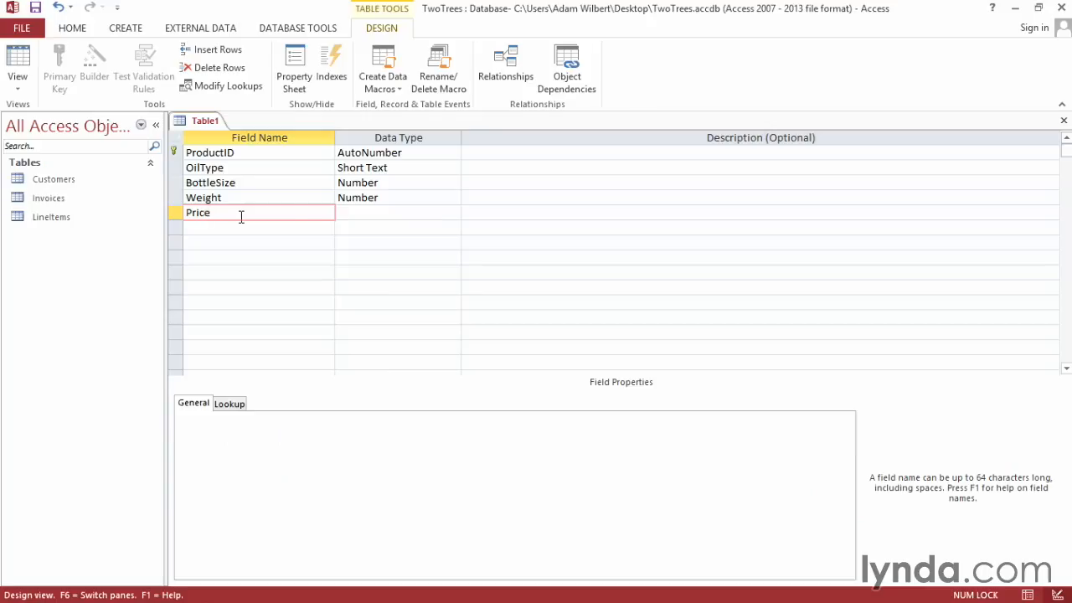
left_click(383, 214)
left_click(453, 213)
left_click(385, 289)
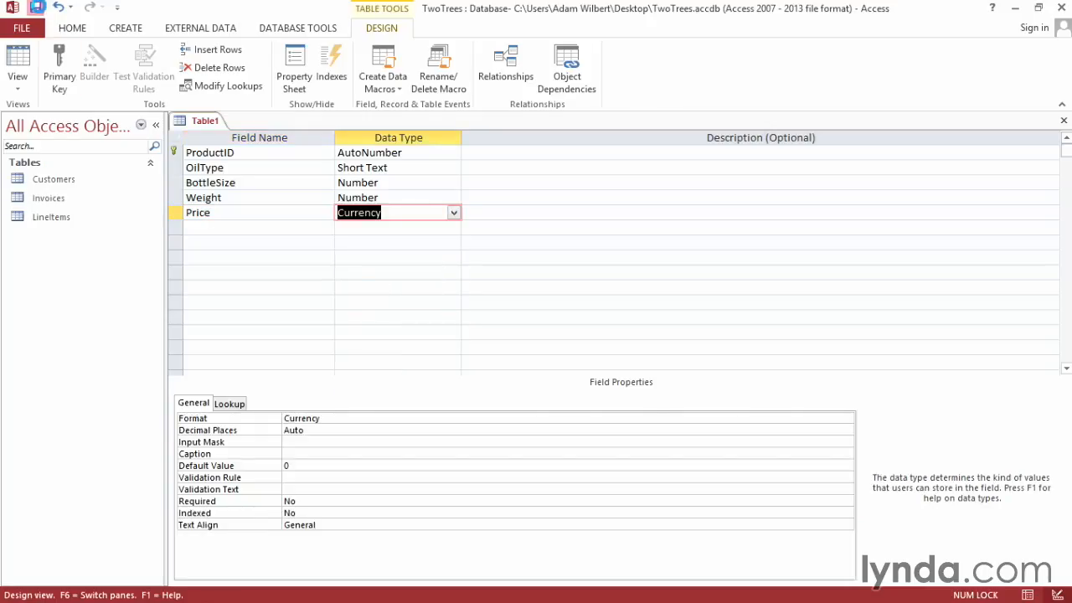
Step: Save the new table under the name Products
left_click(36, 7)
type("Products")
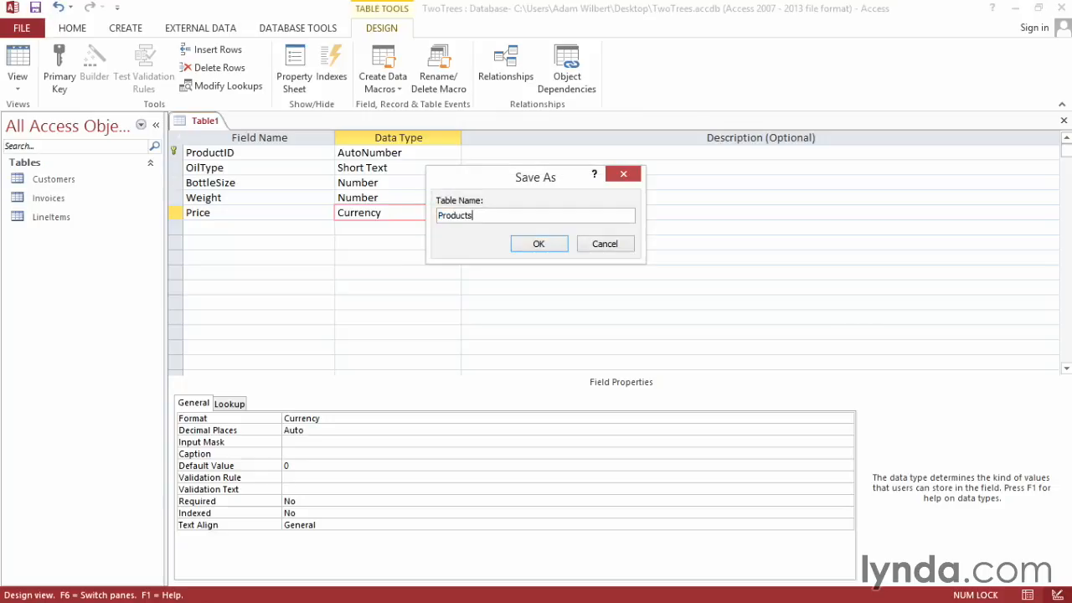
left_click(546, 242)
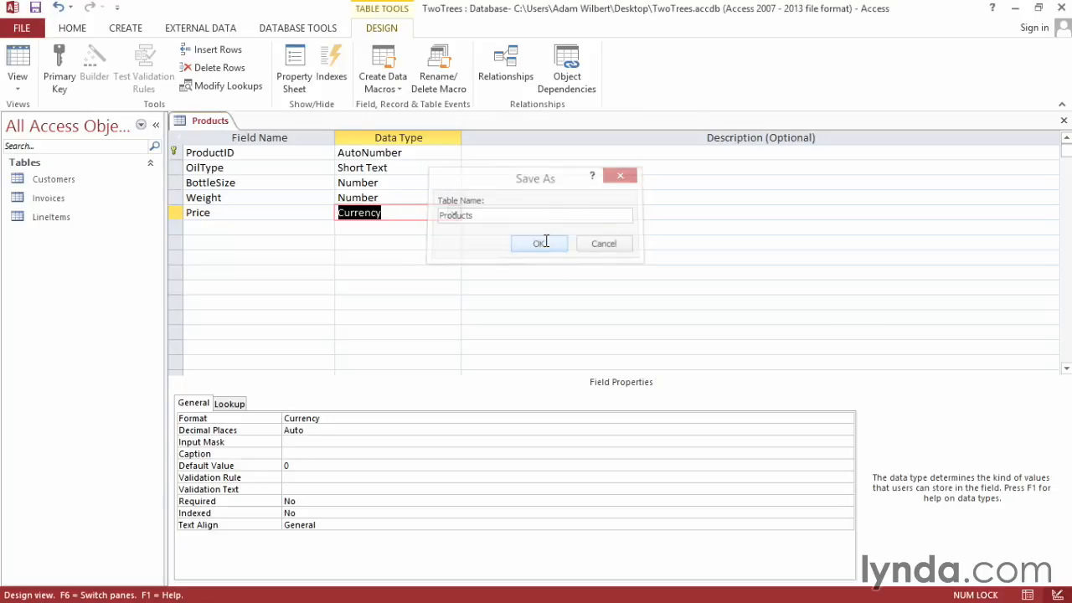